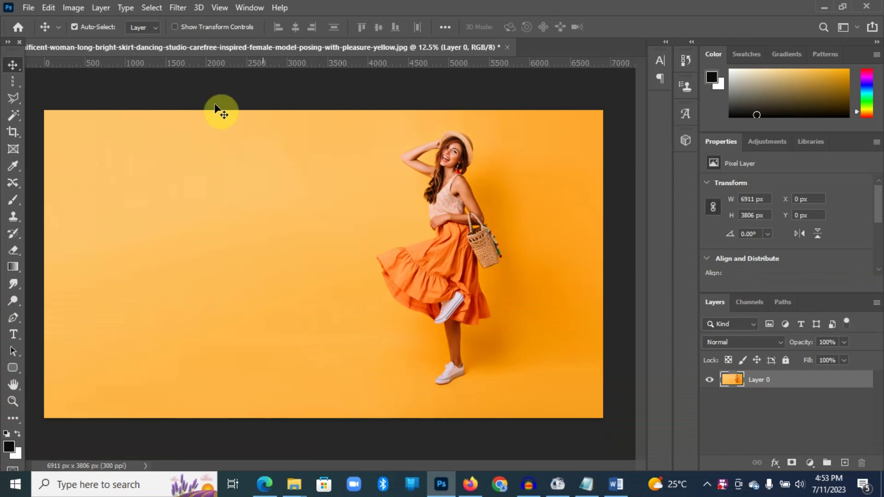
Select the woman with Select > Subject and add a layer mask hiding the yellow backdrop
left_click(152, 9)
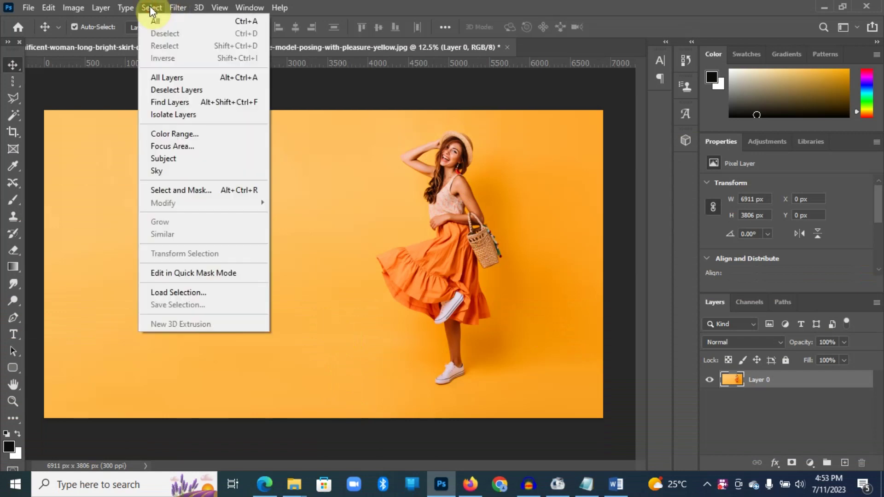
left_click(159, 161)
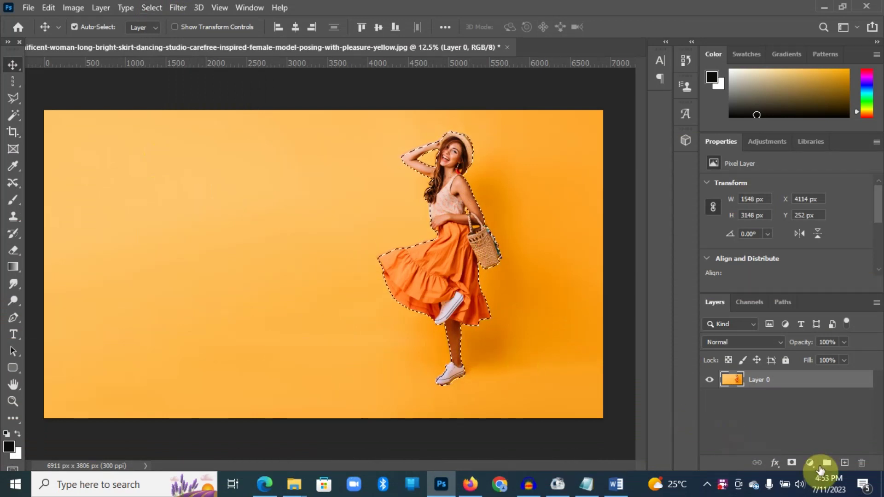
left_click(792, 464)
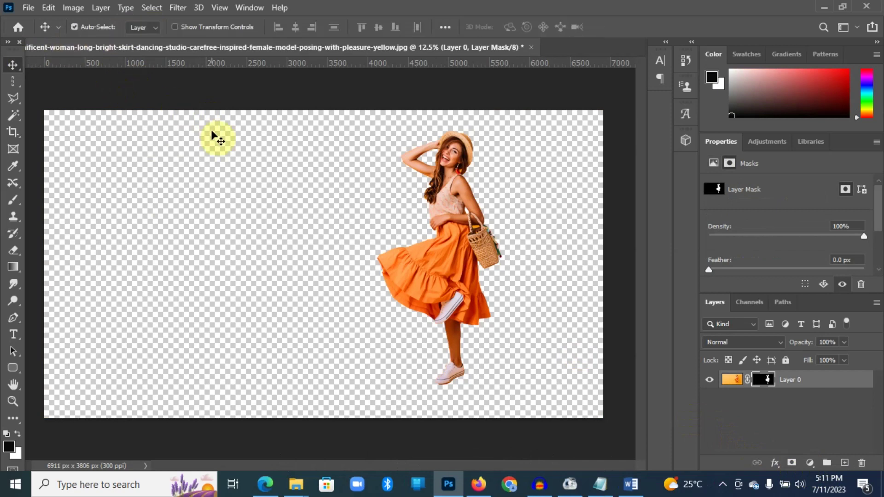
Create a new white 1920 x 1080 px document, Untitled-1, from the File > New preset
left_click(28, 8)
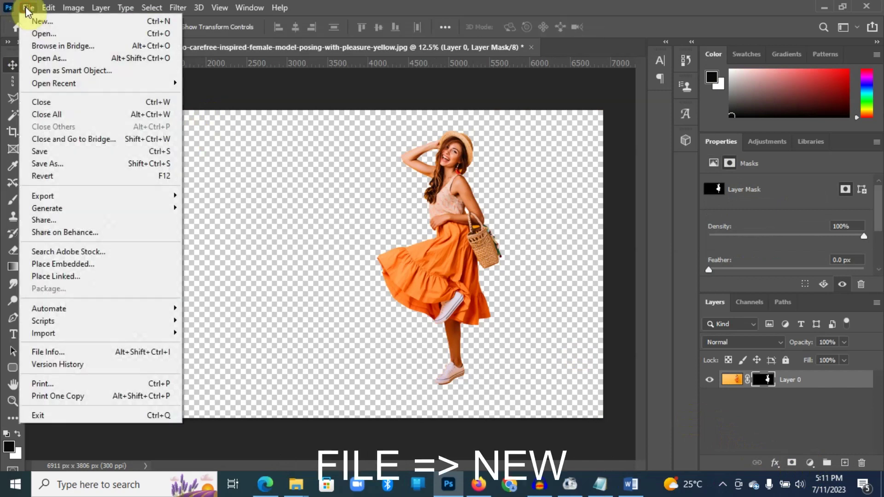
left_click(27, 8)
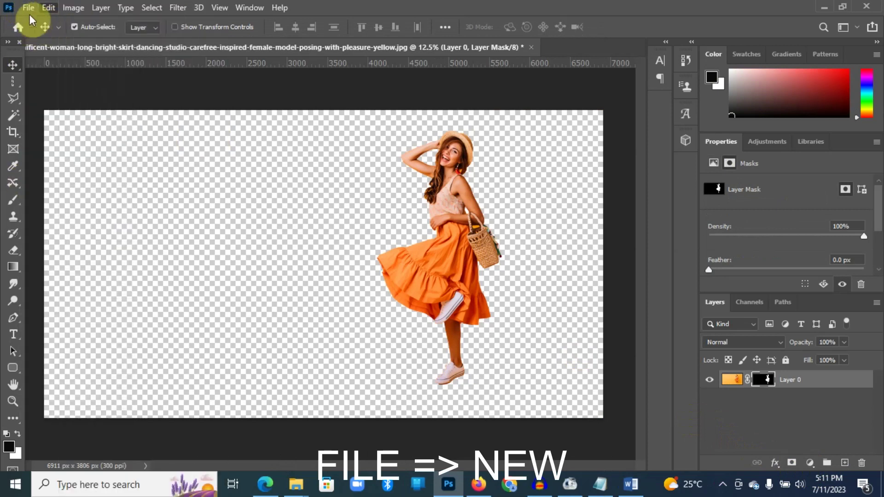
left_click(28, 7)
left_click(36, 21)
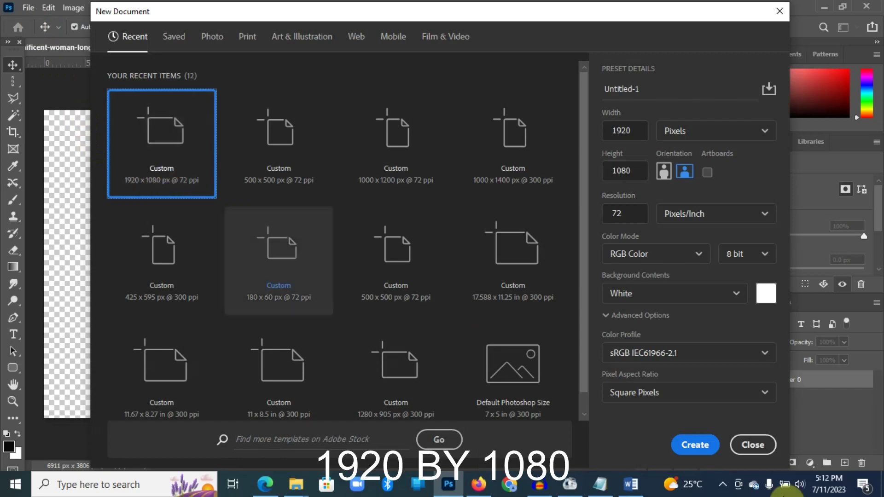
left_click(695, 445)
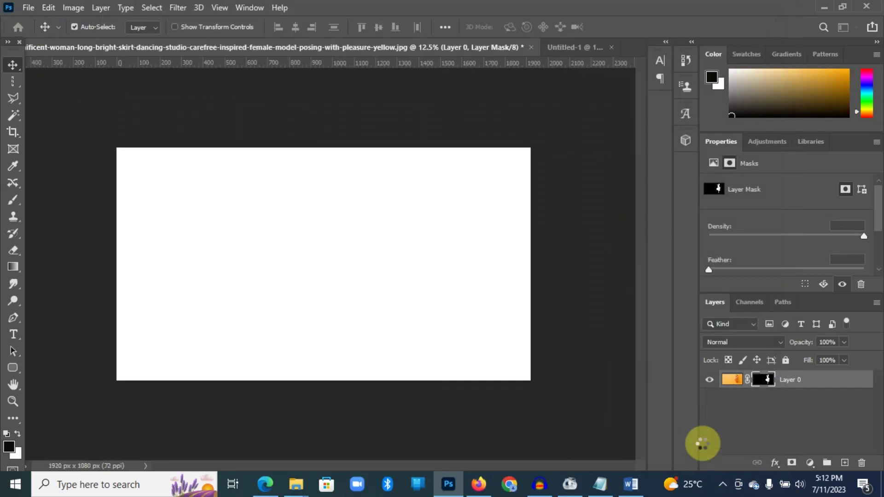
Drag the masked woman layer from her photo into the Untitled-1 canvas
left_click(325, 46)
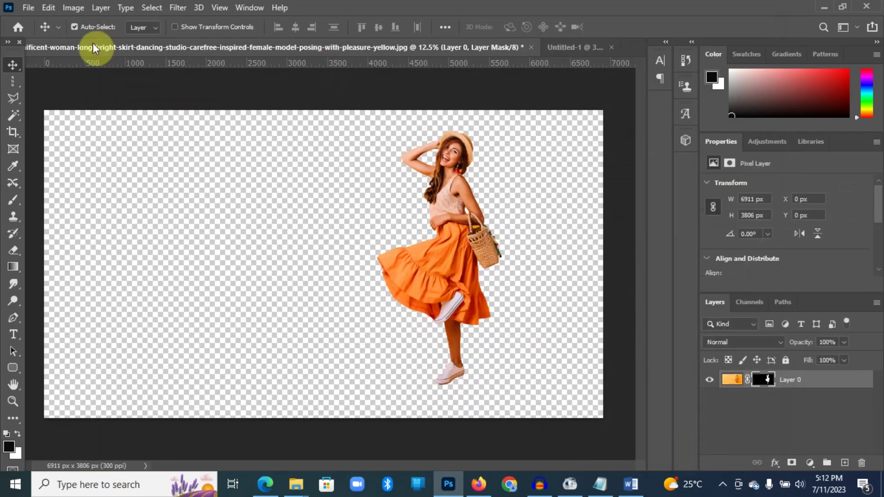
left_click_drag(468, 251, 293, 271)
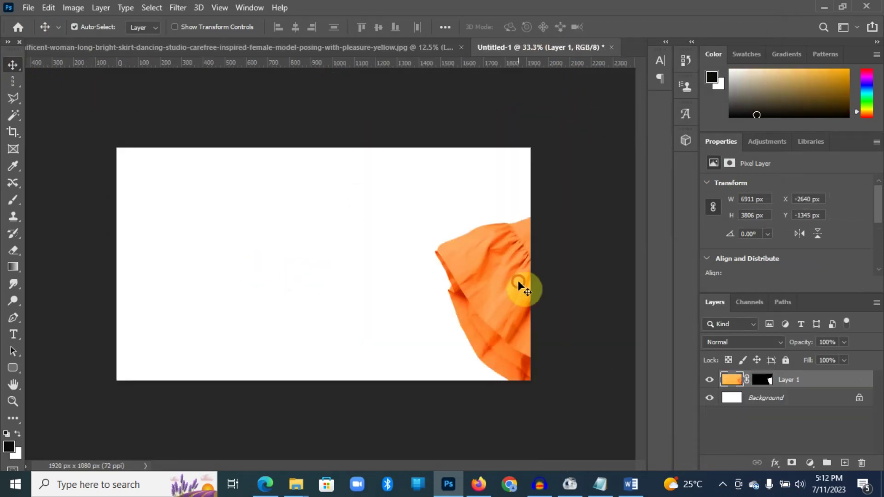
left_click_drag(519, 286, 184, 299)
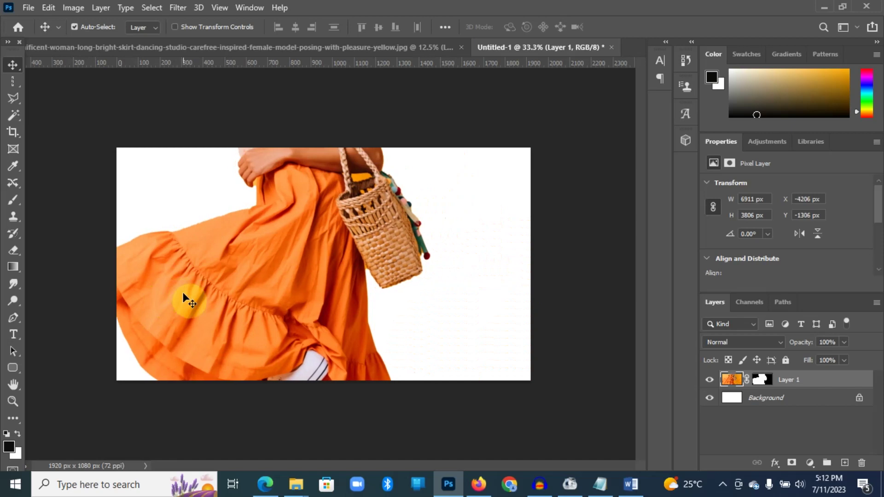
Scale the woman to about 28% and centre her on the canvas
key("ctrl+t")
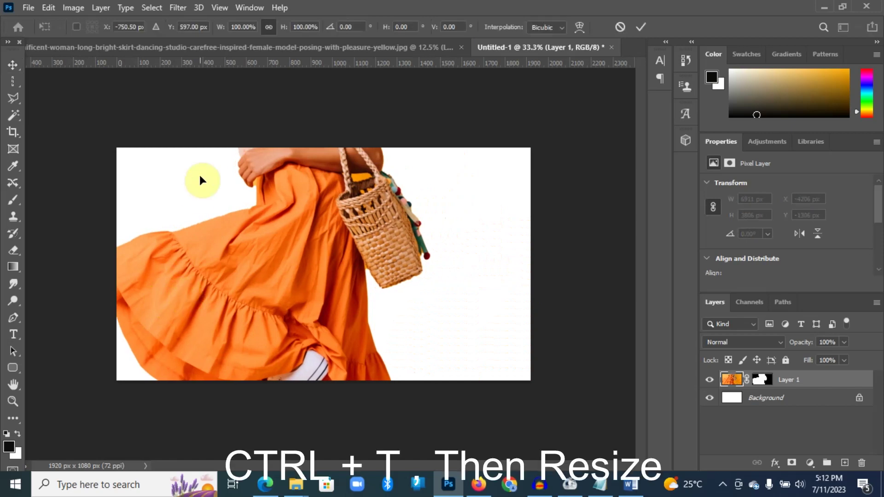
left_click(241, 27)
type("20")
key("Return")
left_click_drag(169, 245, 413, 259)
left_click_drag(452, 356, 529, 391)
left_click_drag(437, 298, 325, 266)
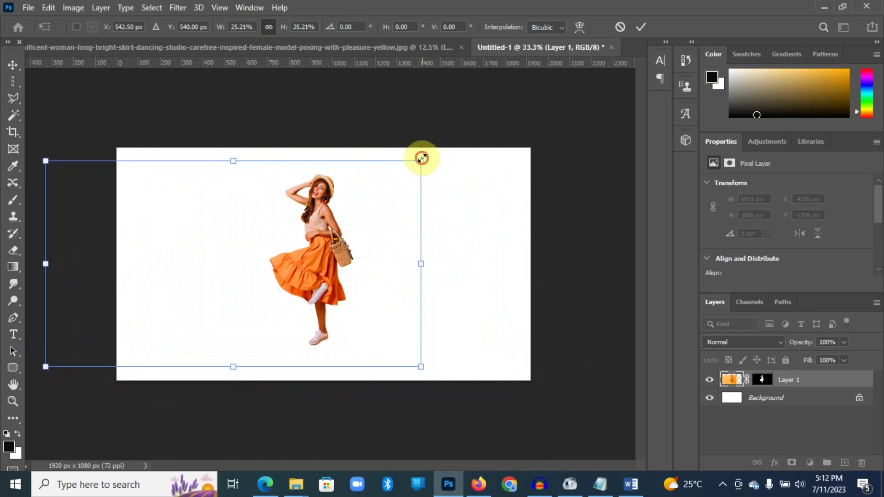
left_click_drag(422, 158, 463, 127)
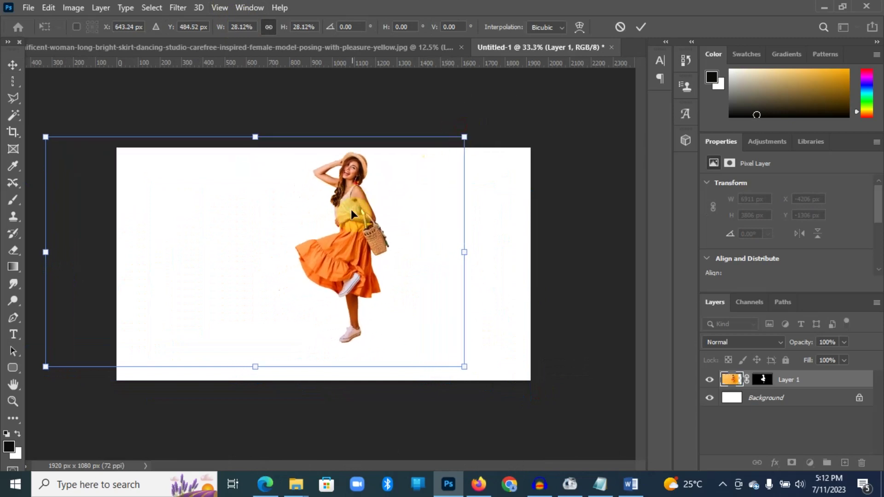
left_click_drag(351, 209, 324, 257)
key("Return")
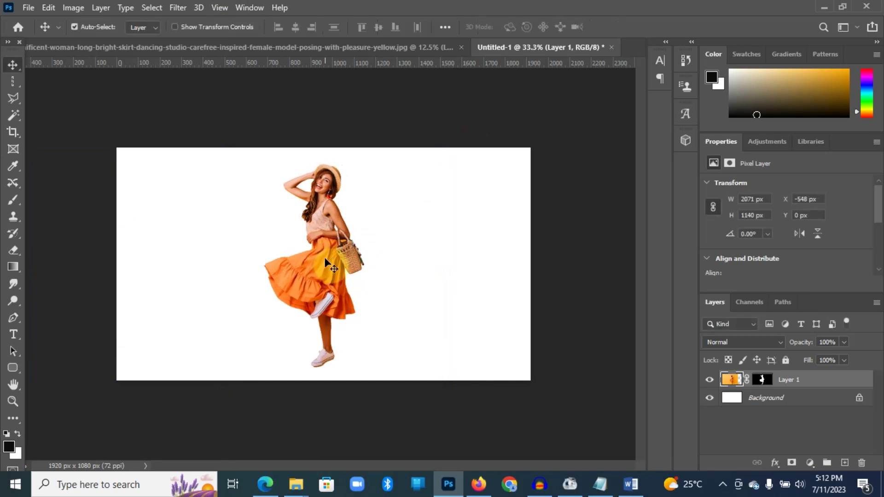
Copy a one-pixel Single Column Marquee slice through the woman onto a new layer
left_click(16, 86)
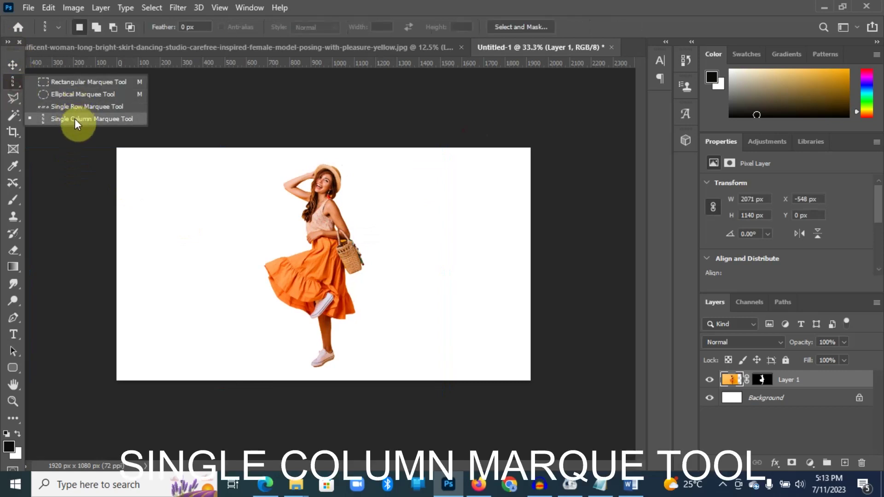
left_click(75, 118)
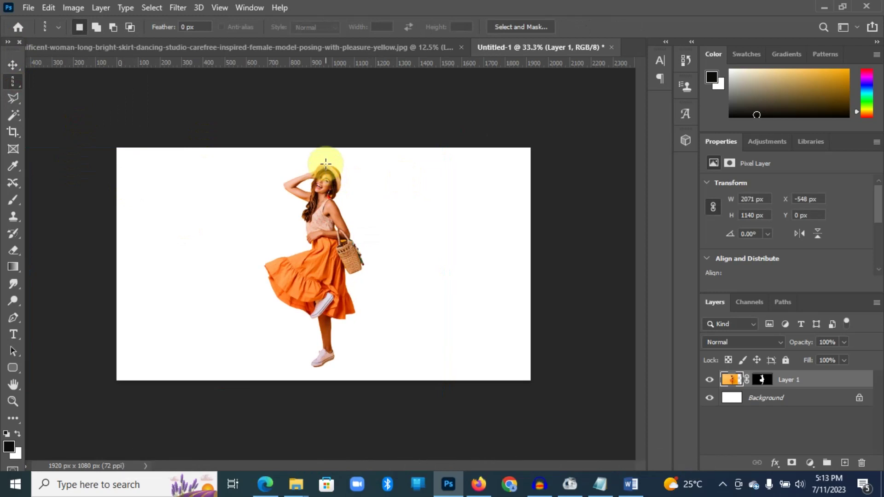
left_click_drag(325, 163, 328, 290)
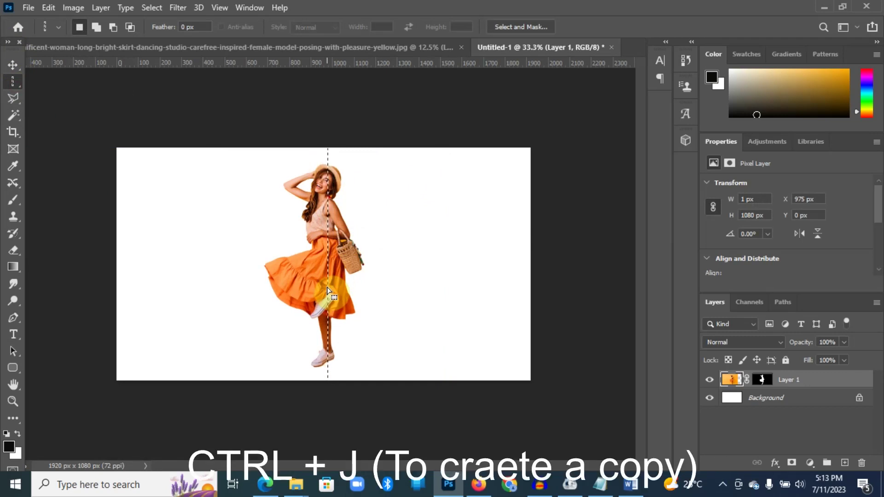
key("ctrl+j")
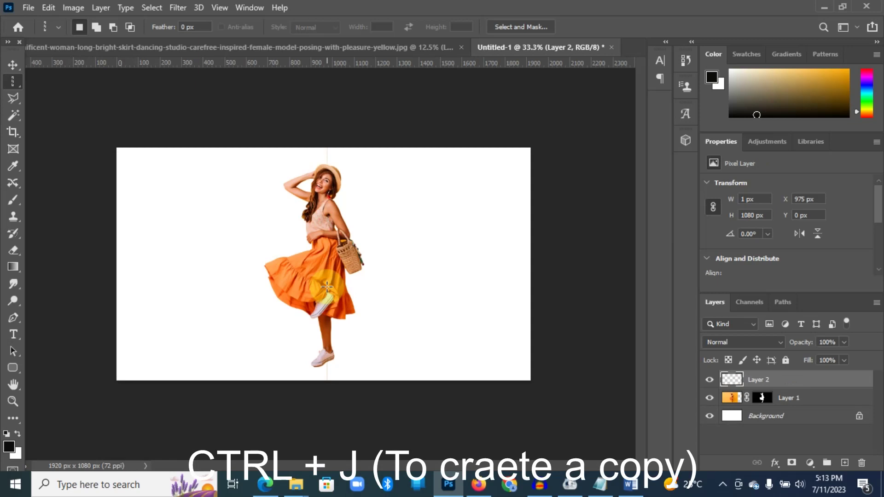
Stretch the copied column across the full canvas width into orange streaks
key("ctrl+t")
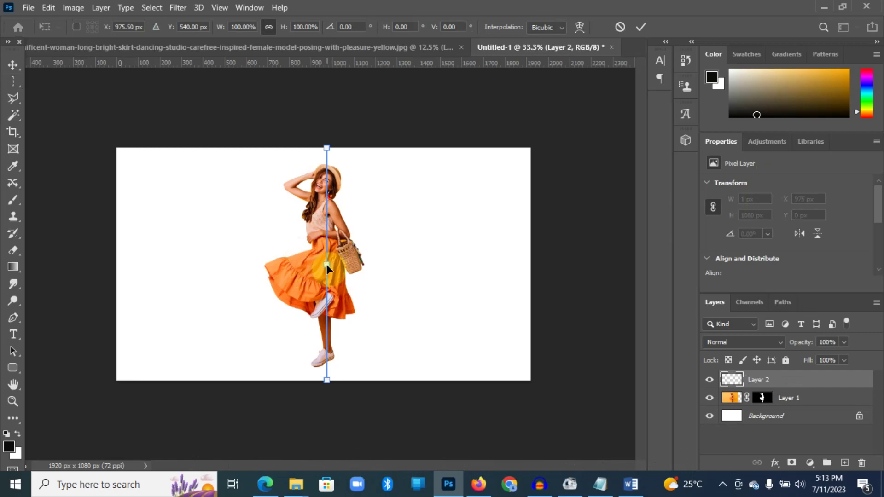
left_click_drag(328, 264, 538, 264)
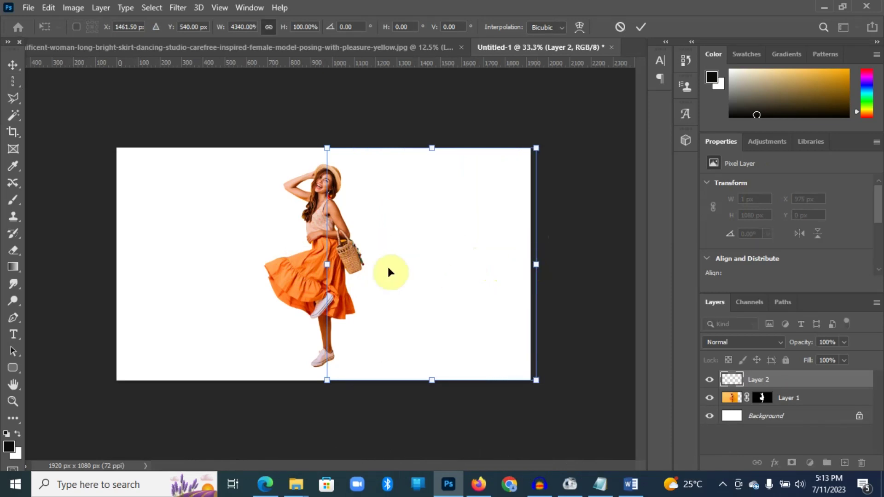
left_click_drag(327, 266, 112, 265)
key("Return")
key("m")
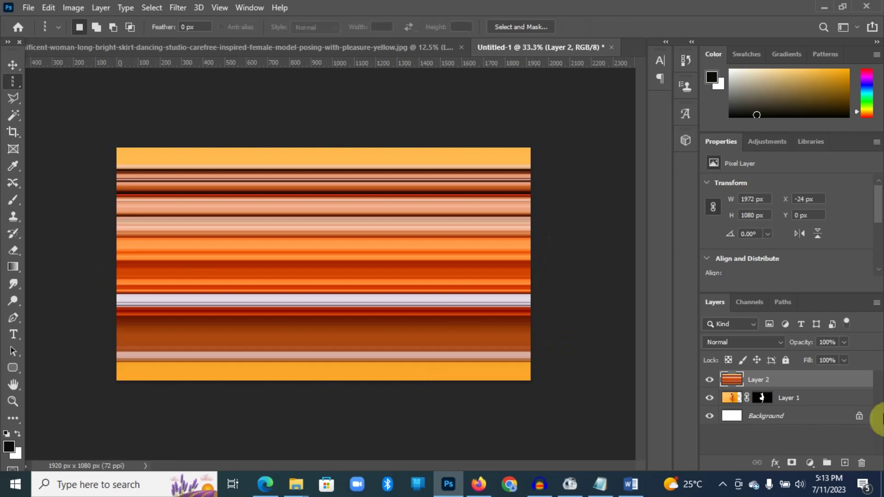
Move the woman layer above the stripes layer in the Layers panel
left_click(815, 400)
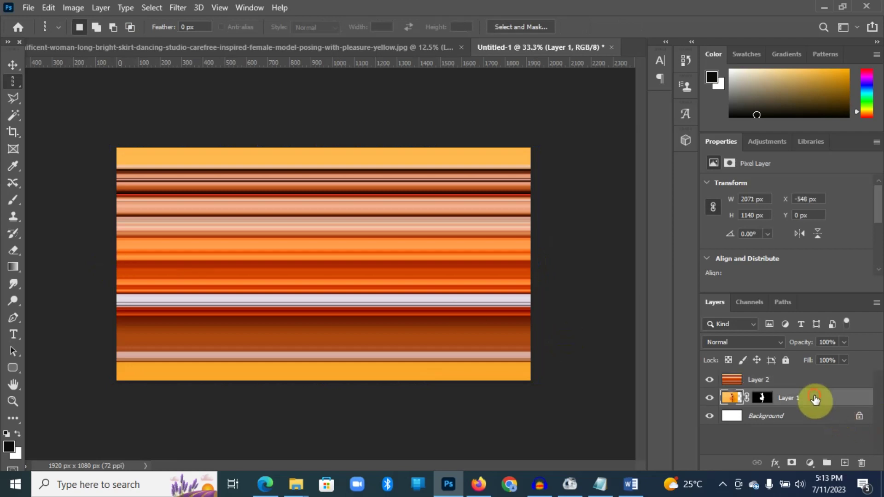
mouse_move(816, 399)
left_mouse_down()
mouse_move(815, 374)
mouse_move(817, 383)
left_mouse_up()
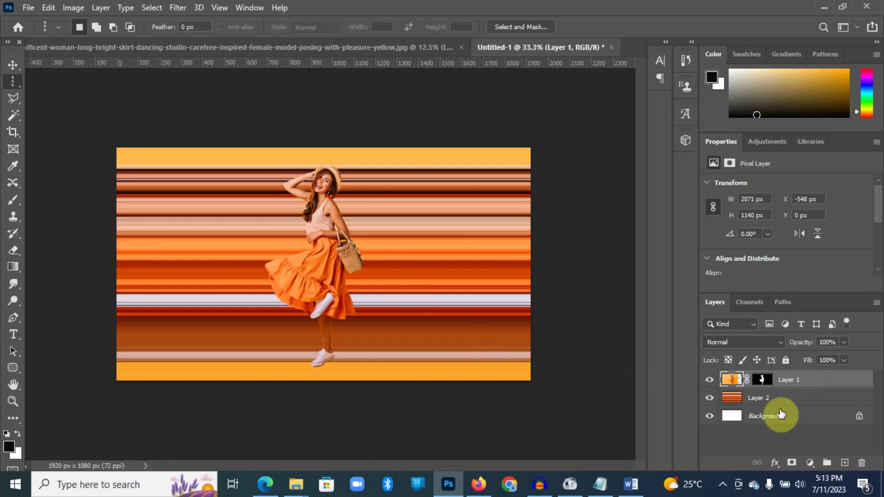
left_click(798, 400)
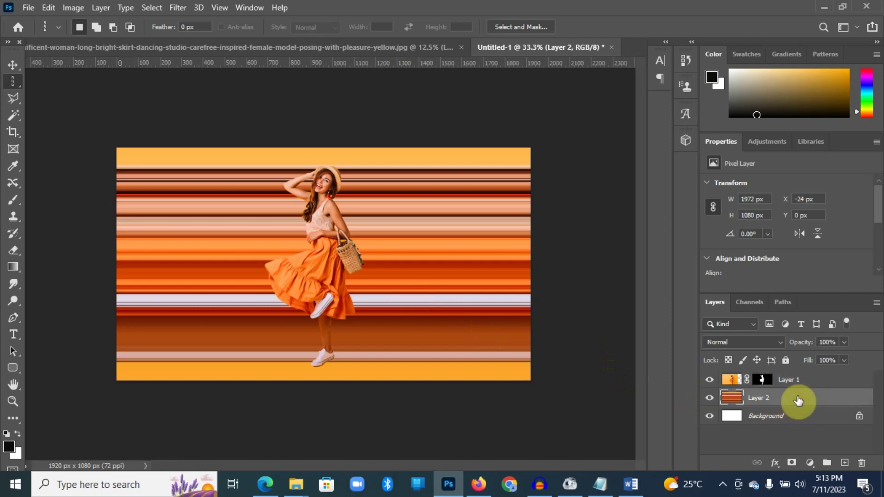
Squash the stripes into a 474 px-high band shifted slightly down behind the woman
key("ctrl+t")
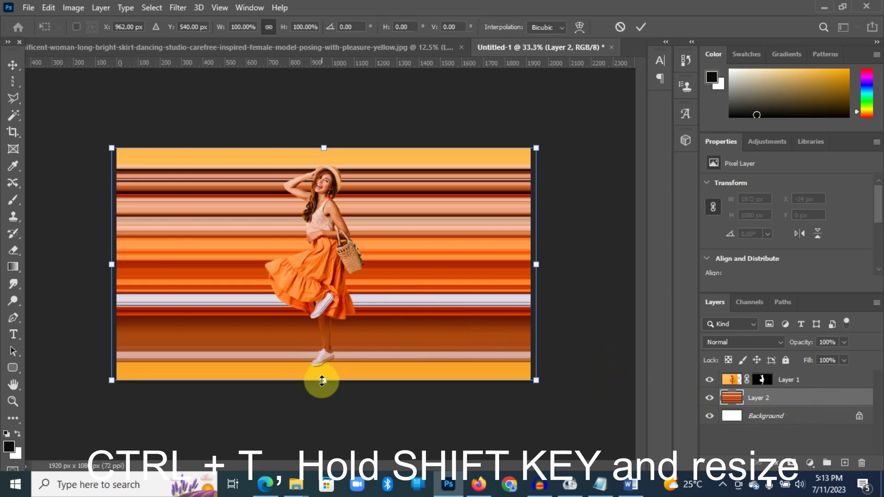
left_click_drag(322, 380, 326, 256)
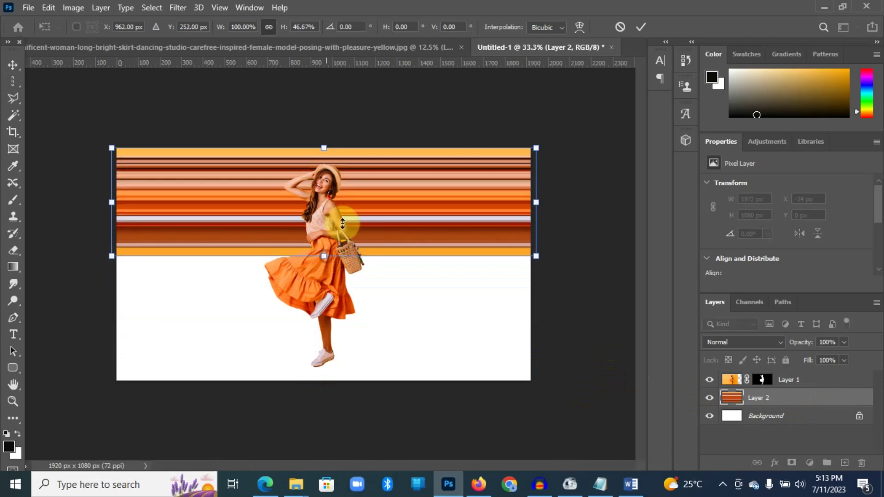
left_click_drag(371, 198, 367, 218)
left_click_drag(315, 272, 317, 264)
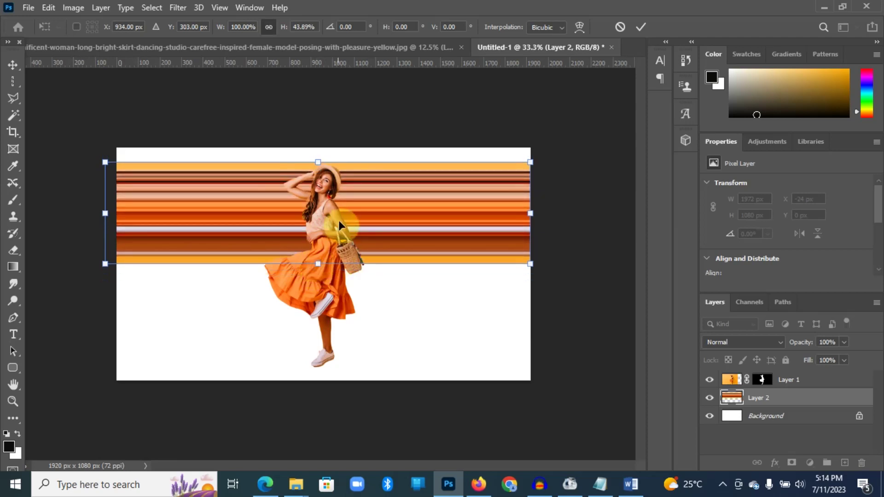
left_click_drag(357, 209, 356, 212)
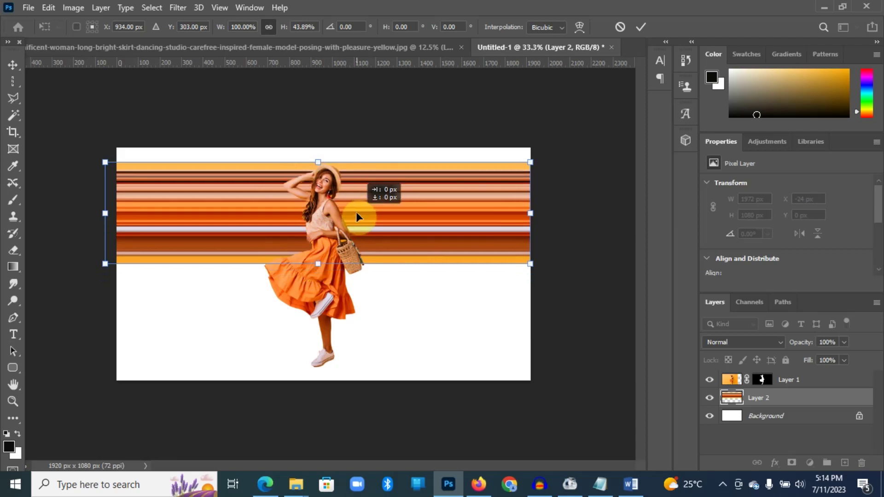
key("Return")
key("m")
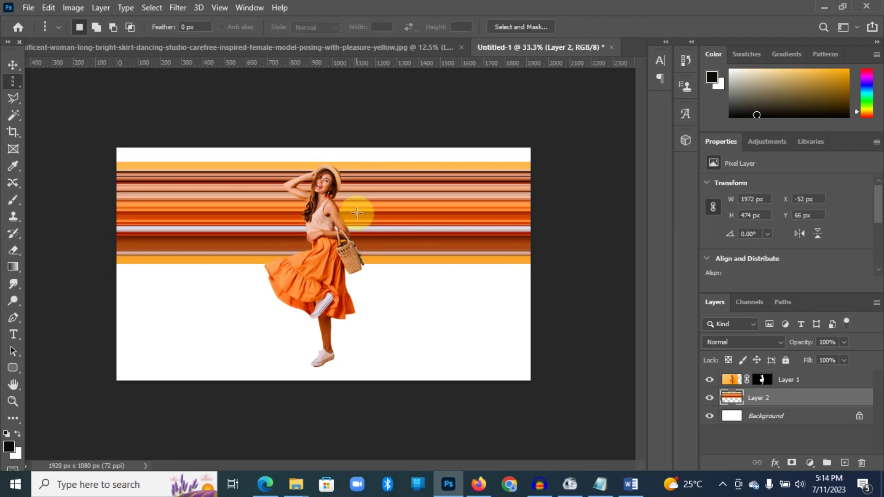
Apply Filter > Distort > Polar Coordinates (Rectangular to Polar) to the stripe band
left_click(178, 8)
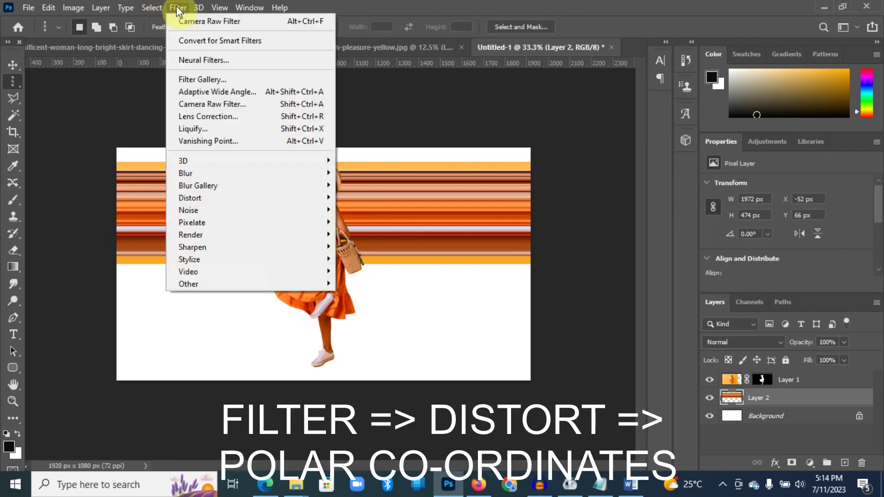
mouse_move(215, 198)
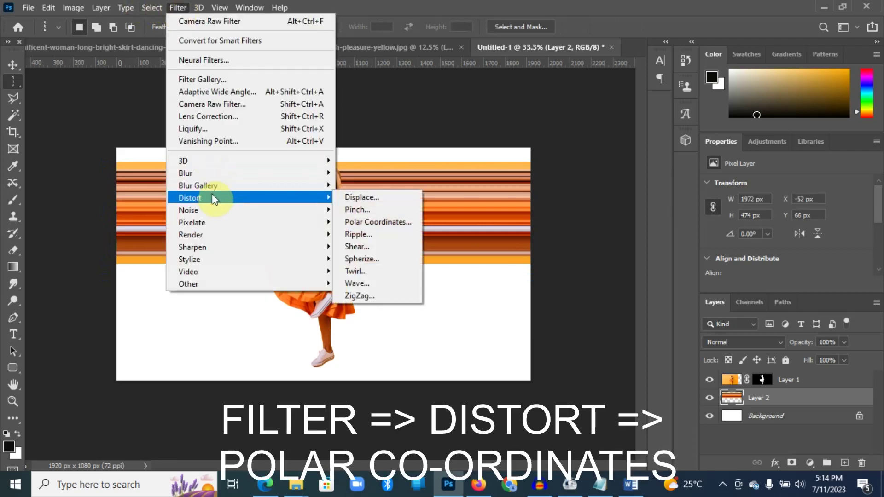
left_click(366, 222)
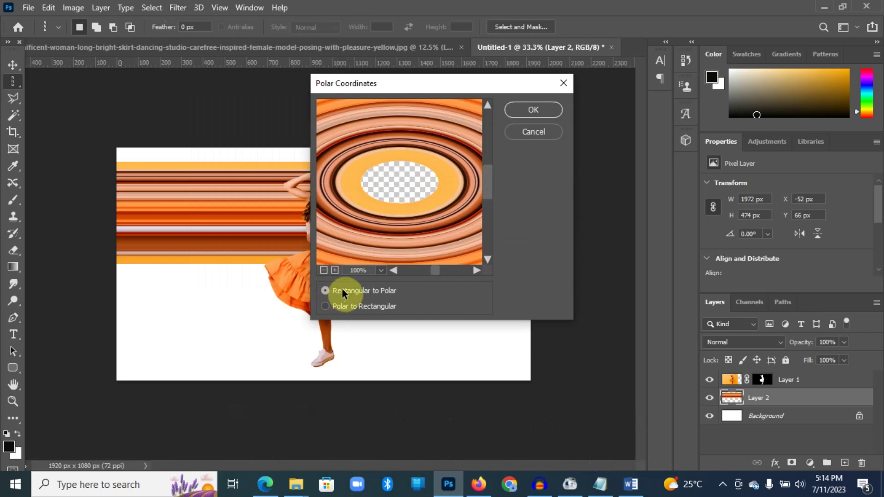
left_click(525, 110)
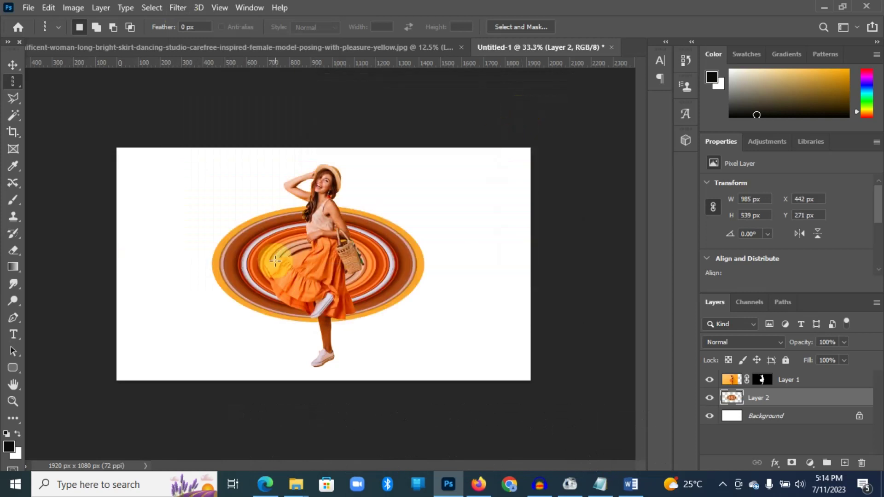
Resize the ring to about 689 × 635 px so it is nearly circular
key("ctrl+t")
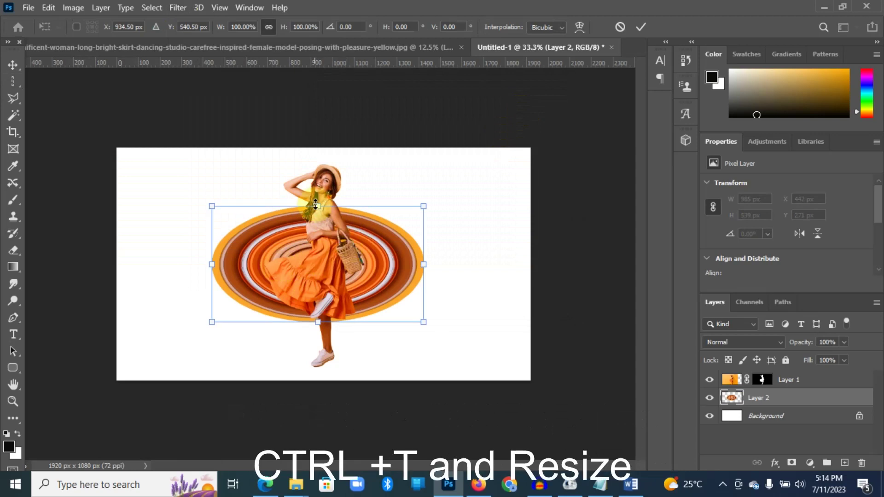
mouse_move(319, 203)
left_mouse_down()
mouse_move(317, 137)
mouse_move(319, 187)
left_mouse_up()
left_click_drag(444, 323, 347, 326)
Enlarge the ring to 974 × 953 px around the woman and nudge it right
key("Return")
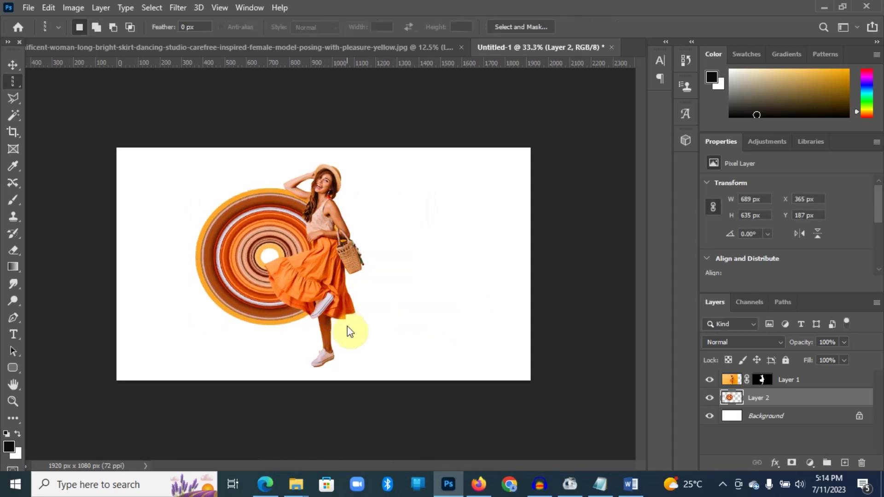
key("ctrl+t")
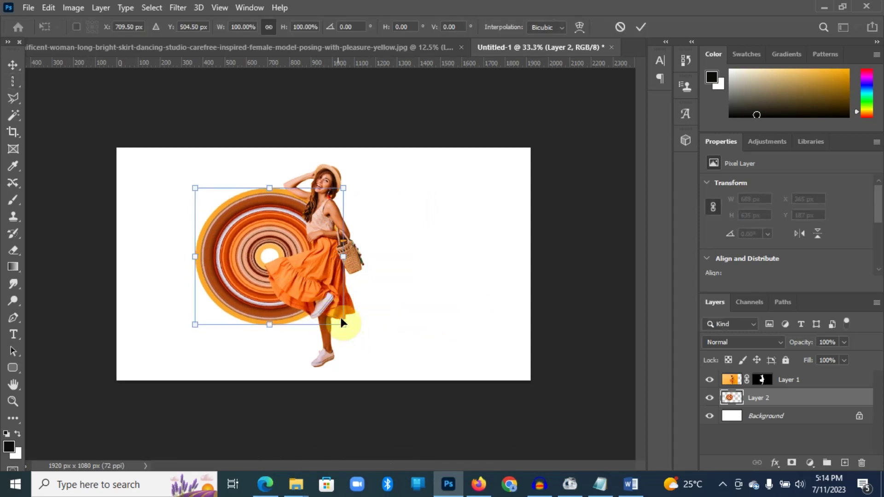
left_click_drag(343, 323, 400, 365)
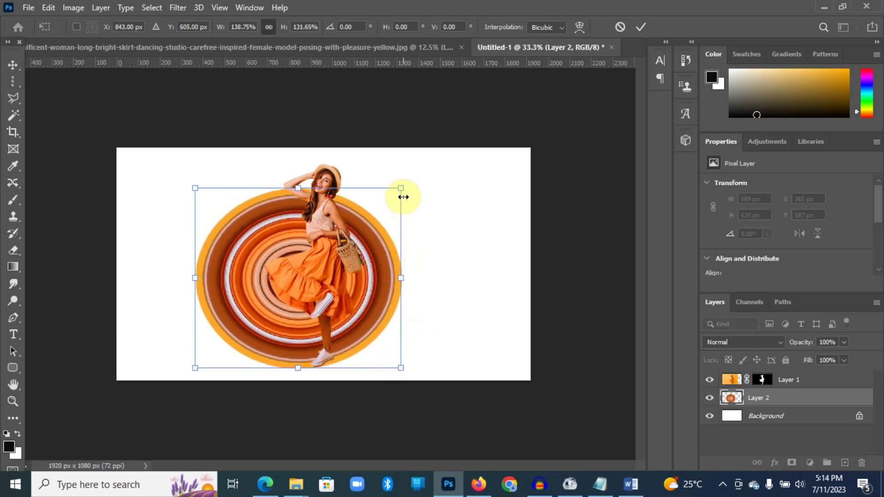
left_click_drag(401, 188, 405, 160)
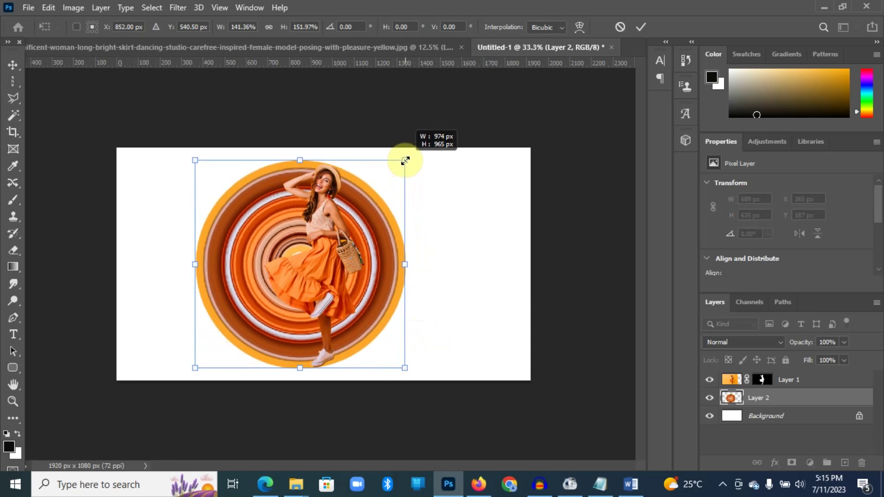
left_click_drag(405, 160, 405, 164)
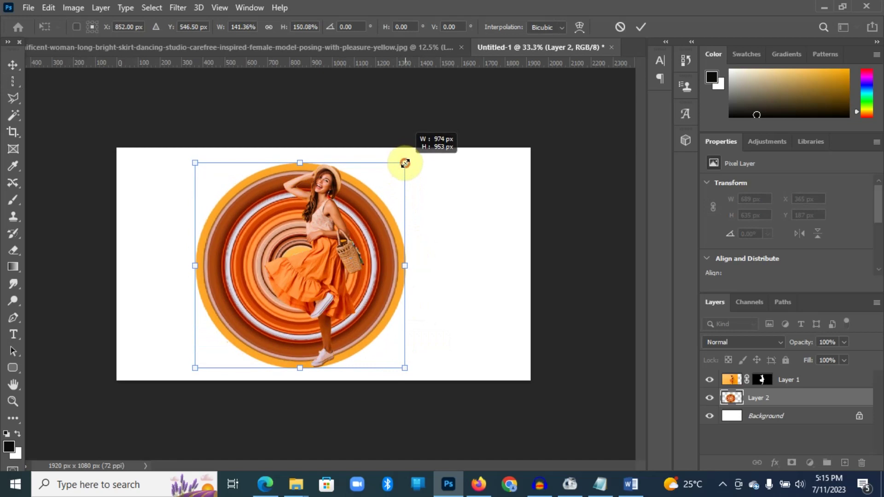
key("shift+Right")
key("shift+Right")
key("Right")
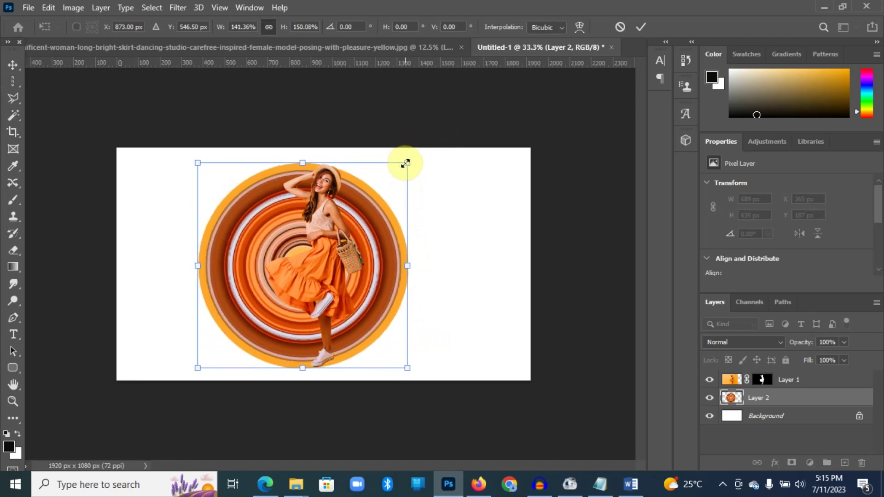
key("shift+Right")
key("shift+Right")
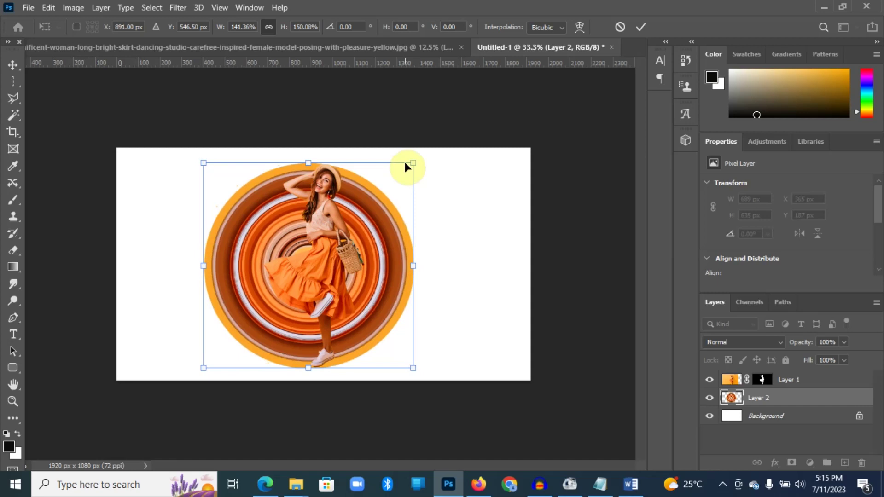
key("Return")
key("m")
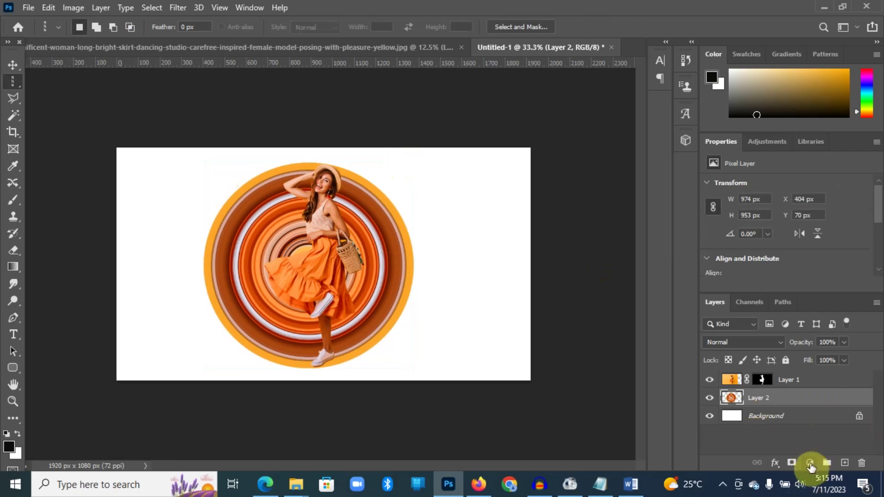
Add a layer mask to the ring and set up a round 187 px brush
left_click(791, 463)
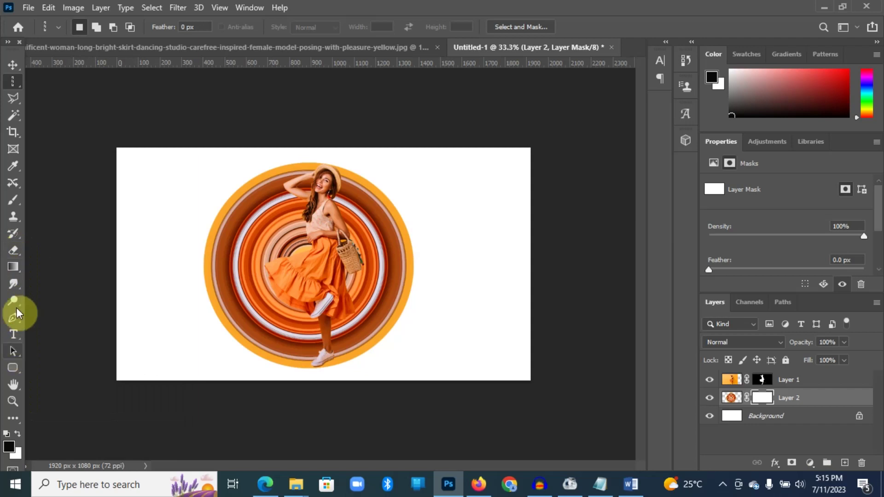
left_click(16, 204)
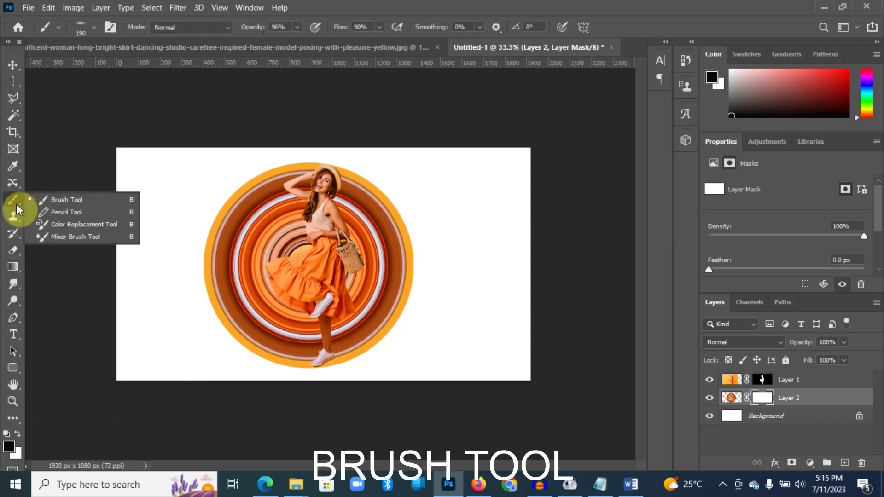
left_click(62, 202)
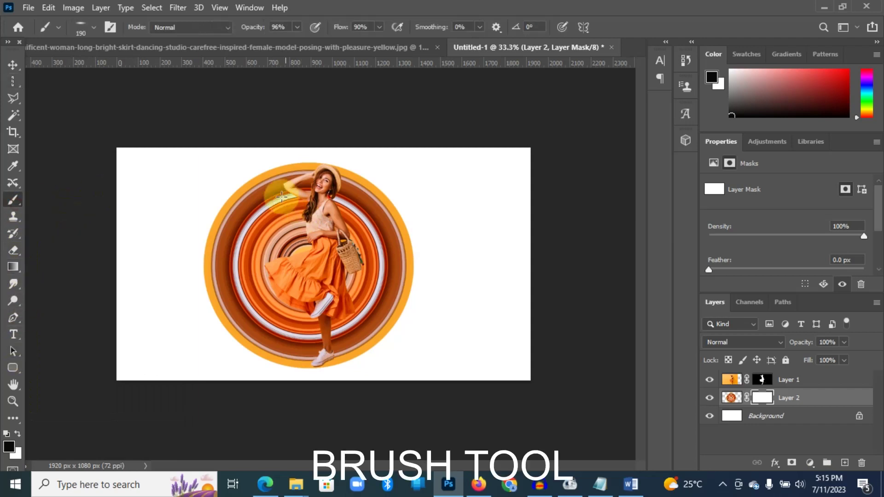
left_click(94, 28)
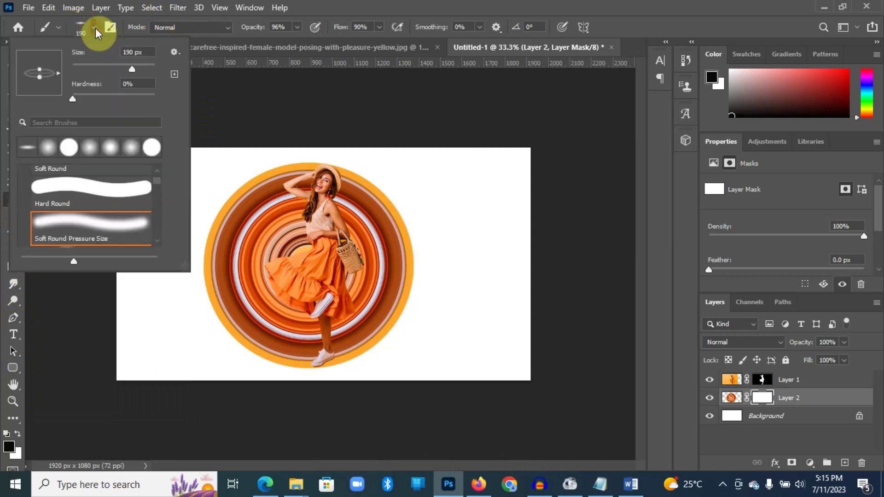
left_click_drag(39, 77, 40, 93)
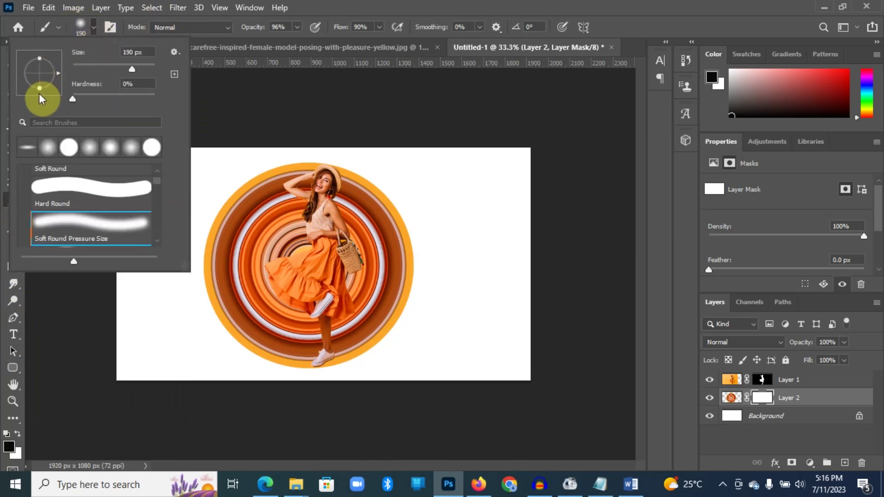
left_click_drag(134, 69, 132, 69)
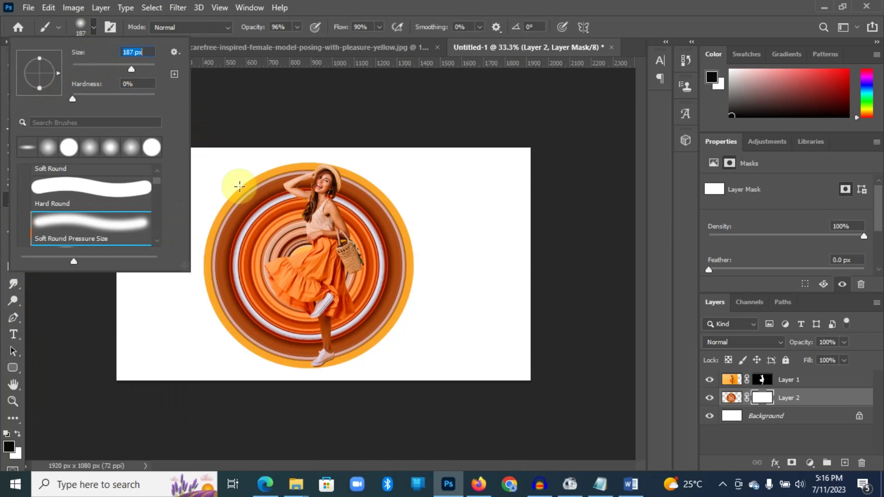
left_click(265, 228)
Paint black on the mask with a hard round brush to hide the ring's left side
left_click_drag(266, 229, 276, 226)
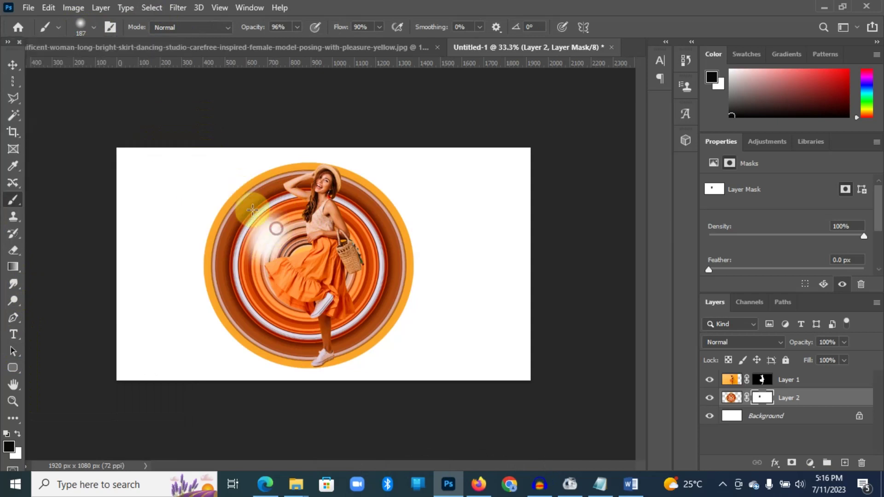
left_click(93, 24)
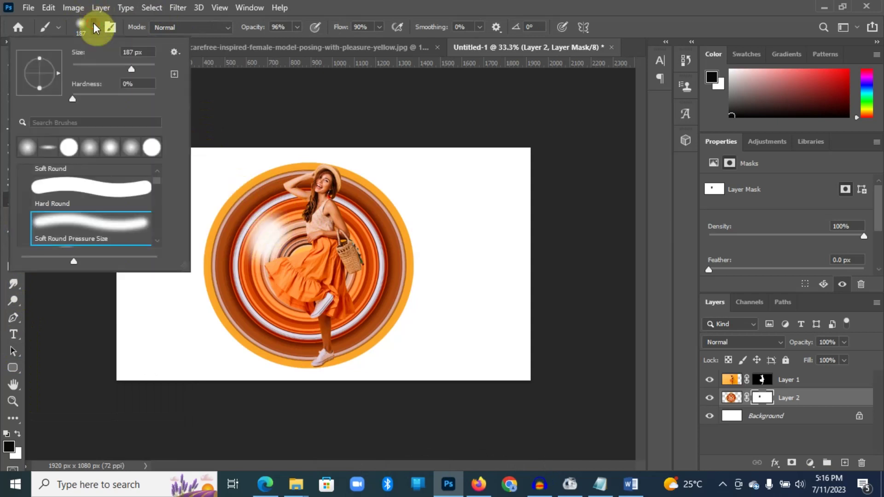
left_click(109, 202)
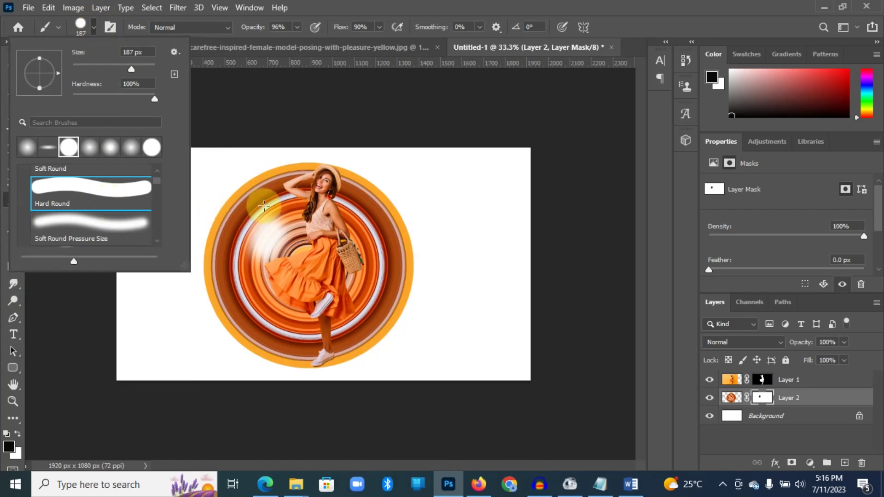
mouse_move(265, 203)
left_mouse_down()
mouse_move(258, 230)
mouse_move(283, 238)
mouse_move(304, 169)
mouse_move(276, 204)
mouse_move(264, 205)
mouse_move(261, 169)
mouse_move(268, 160)
mouse_move(248, 283)
mouse_move(303, 245)
mouse_move(305, 337)
mouse_move(299, 353)
mouse_move(262, 362)
mouse_move(277, 283)
mouse_move(247, 319)
mouse_move(228, 315)
mouse_move(234, 349)
mouse_move(224, 238)
mouse_move(210, 269)
mouse_move(212, 288)
mouse_move(226, 222)
mouse_move(247, 189)
mouse_move(263, 243)
mouse_move(254, 268)
mouse_move(266, 323)
mouse_move(290, 354)
mouse_move(309, 282)
mouse_move(305, 163)
mouse_move(288, 184)
left_mouse_up()
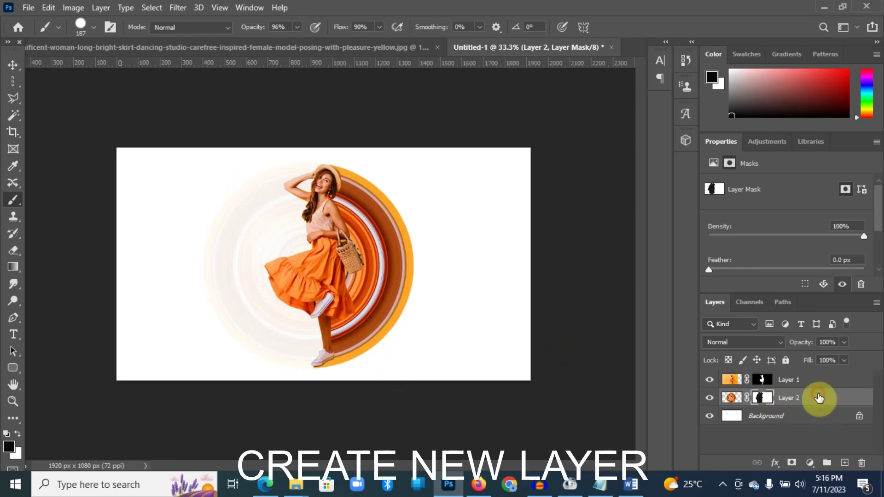
Add a new Layer 3 above the ring and clip it to Layer 2
left_click(819, 397)
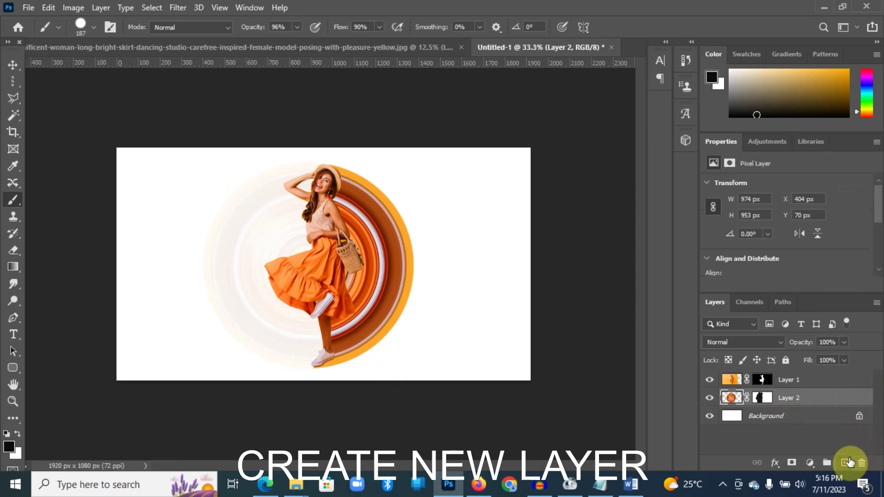
left_click(849, 462)
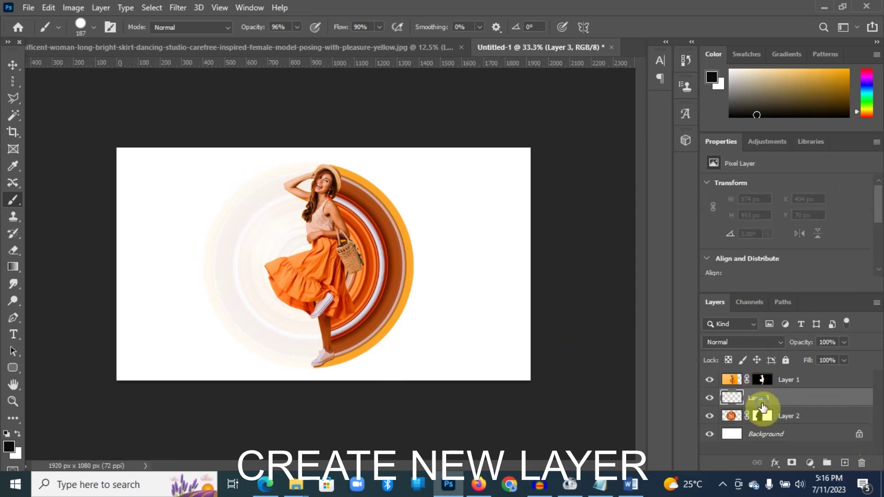
right_click(761, 403)
left_click(633, 249)
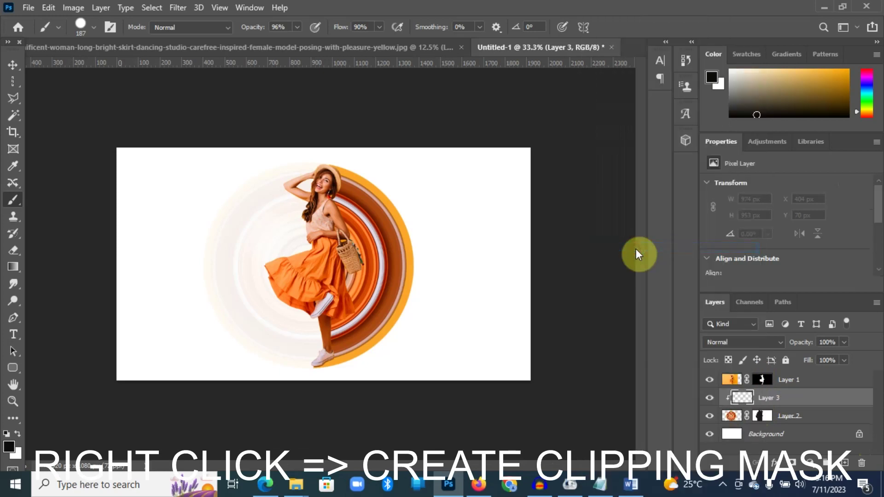
Set Layer 3's blend mode to Overlay
left_click(780, 336)
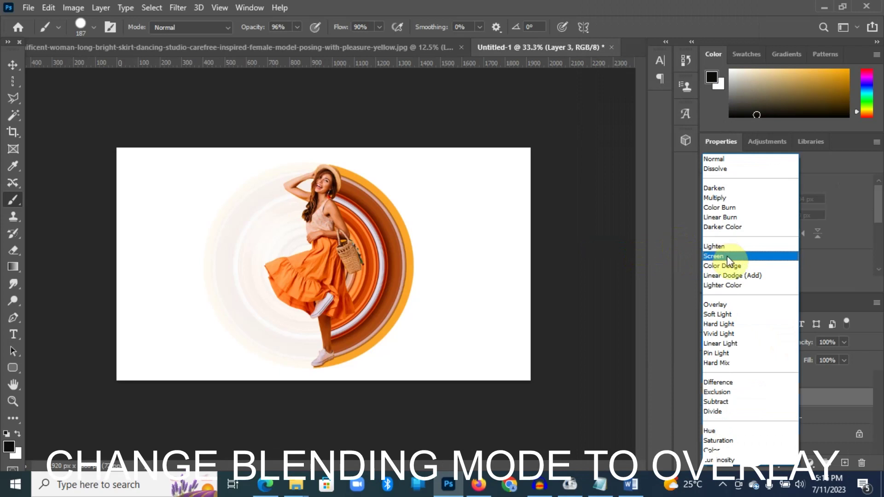
left_click(719, 304)
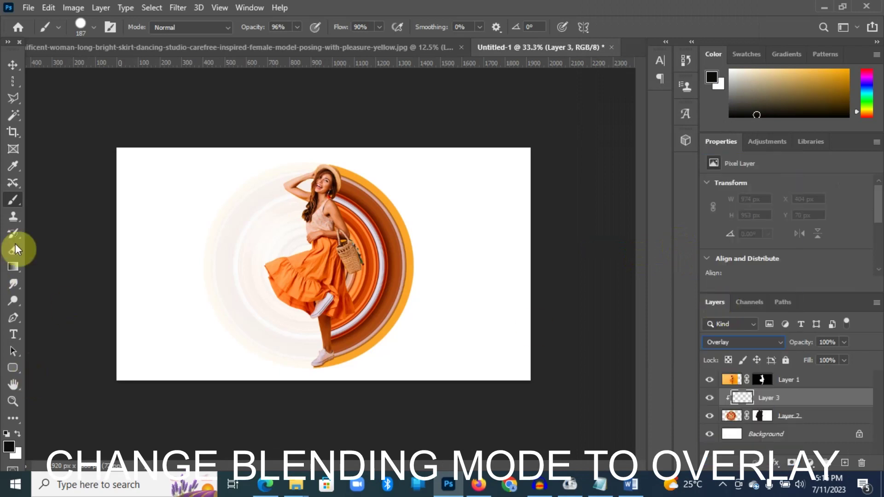
right_click(19, 208)
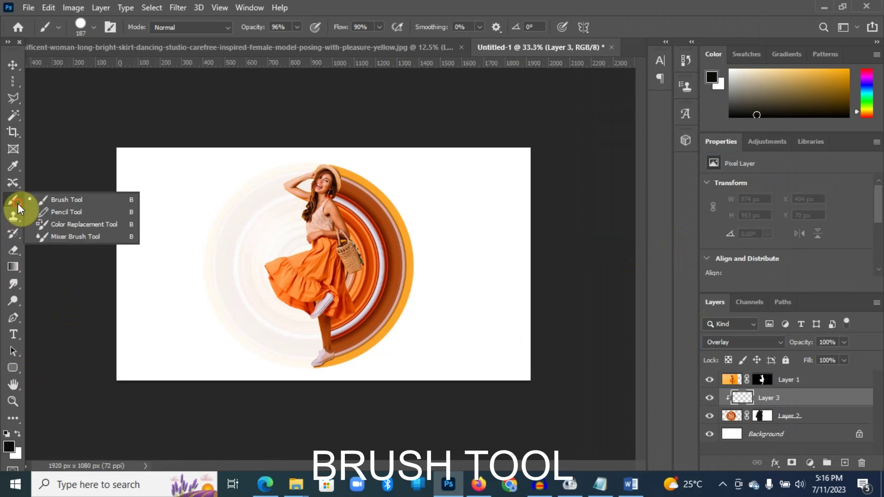
Paint soft white glow strokes over the rings beside the bag with a Soft Round brush at 0% hardness
left_click(69, 201)
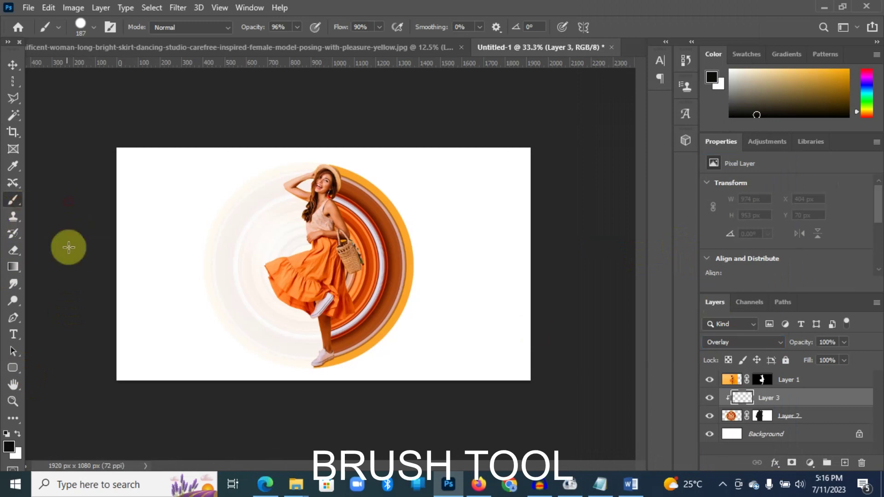
left_click(17, 435)
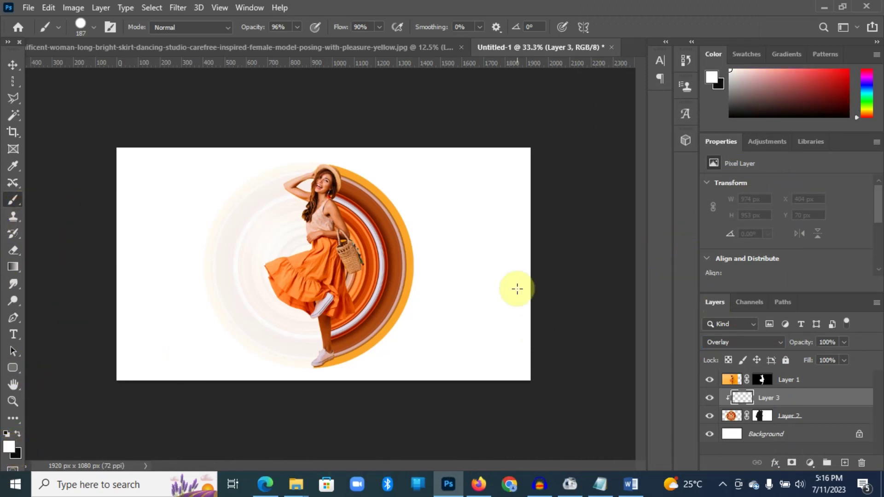
left_click_drag(348, 278, 400, 295)
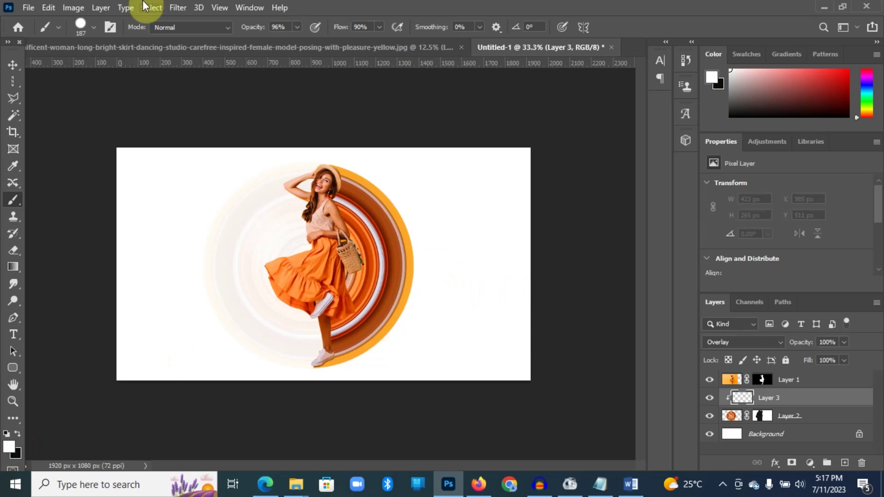
left_click(92, 26)
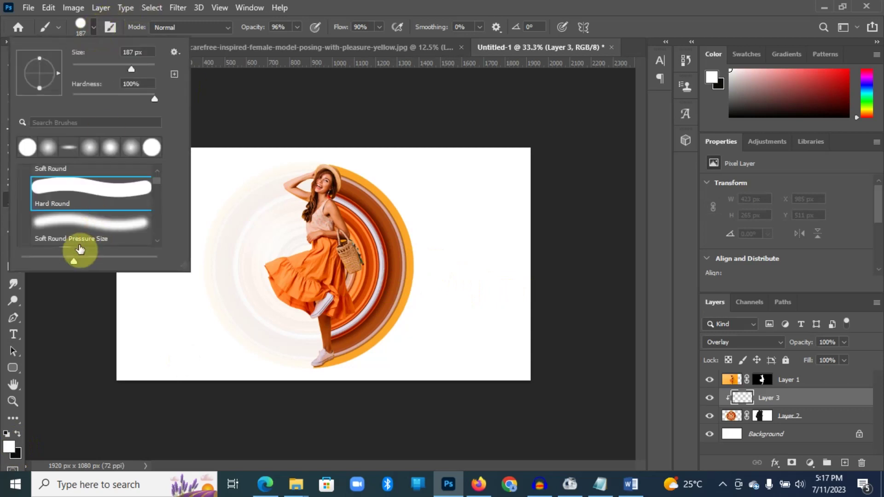
left_click(83, 230)
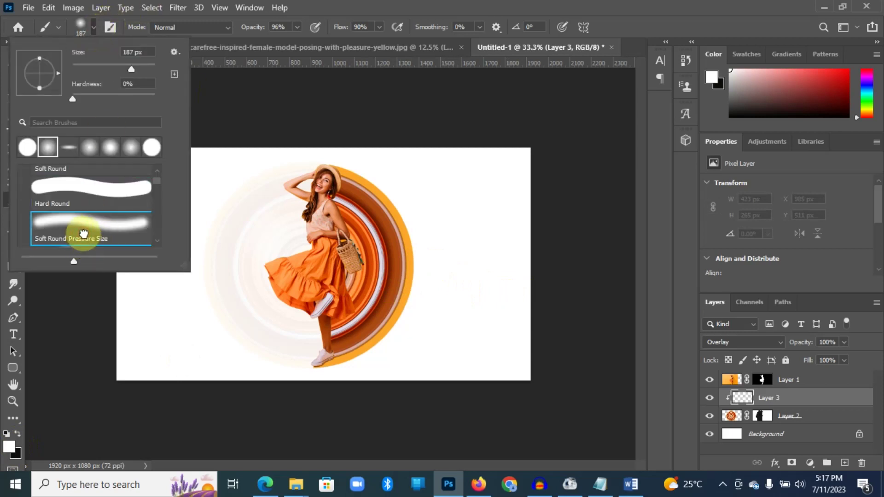
left_click(351, 280)
mouse_move(355, 282)
left_mouse_down()
mouse_move(391, 294)
mouse_move(382, 293)
left_mouse_up()
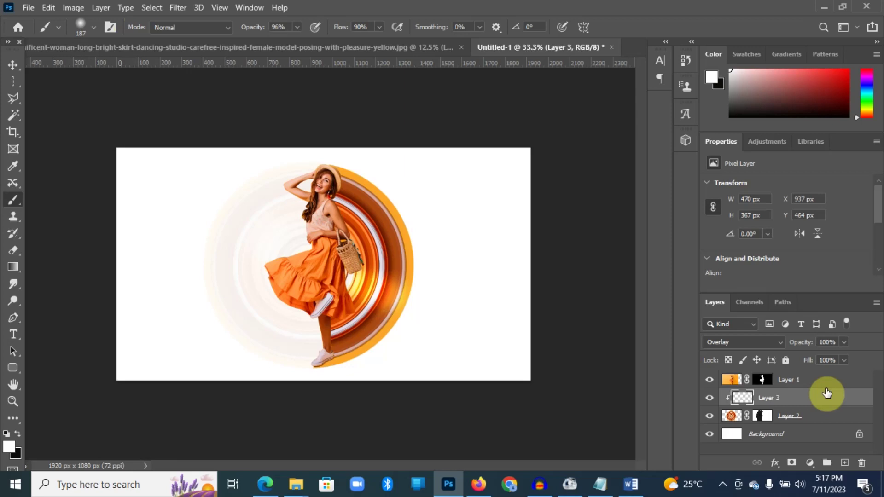
left_click(791, 437)
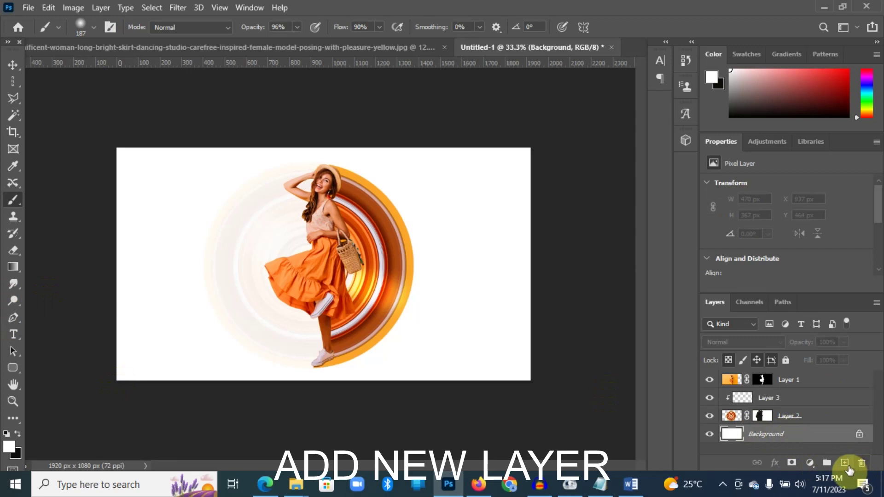
Add a new Layer 4 above Background and set up a black Brush Tool
left_click(845, 463)
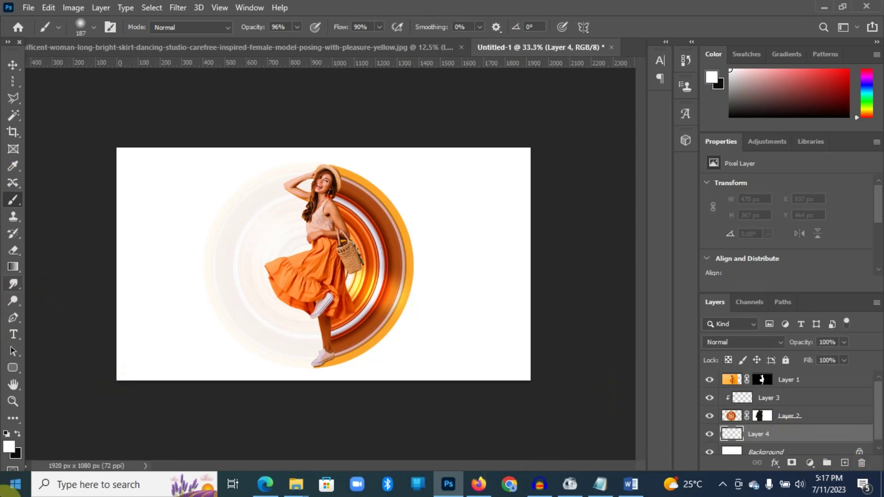
left_click(16, 436)
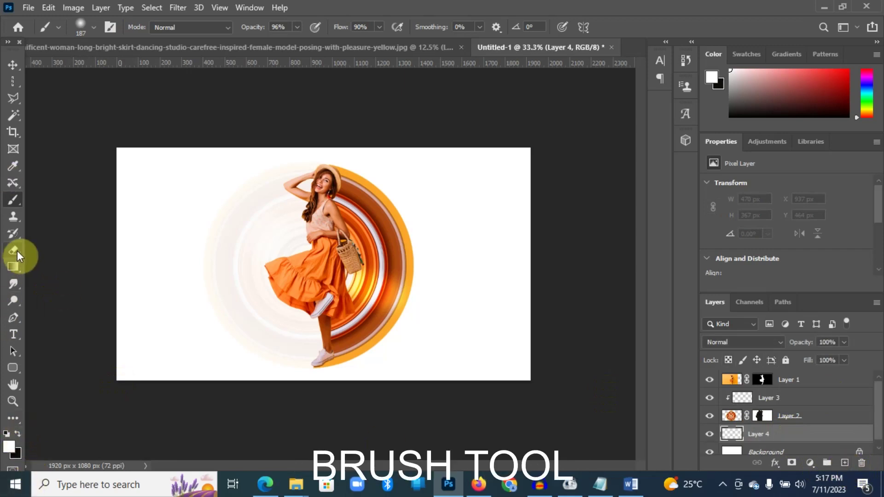
right_click(18, 198)
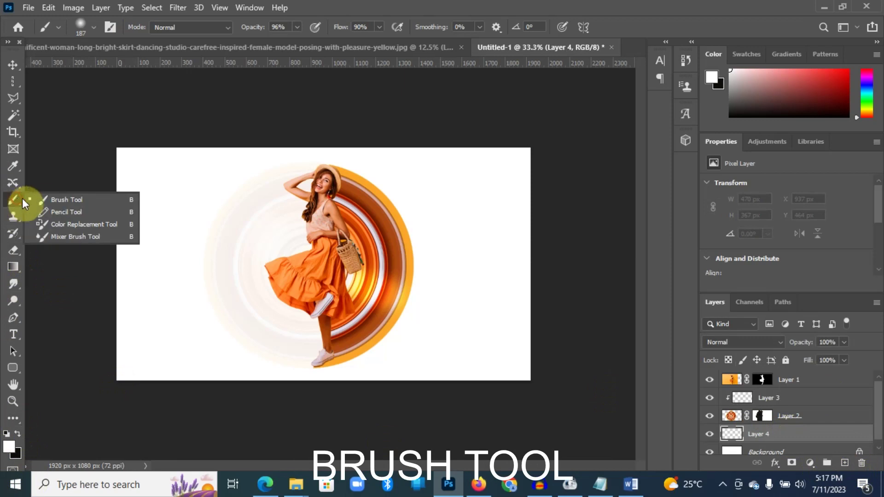
left_click(57, 200)
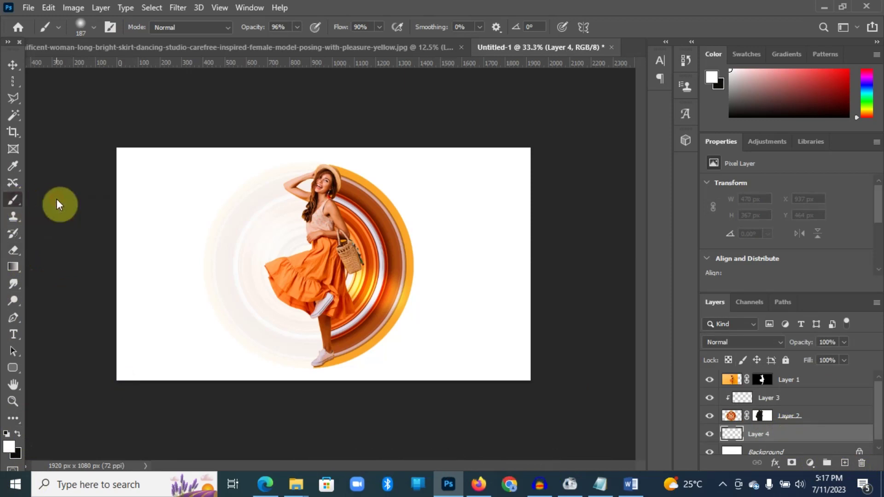
left_click(18, 434)
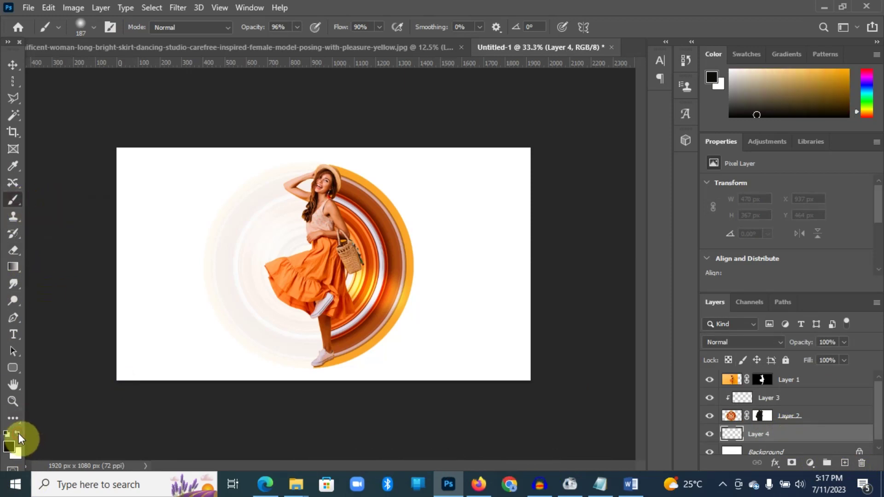
Flatten the brush tip into an ellipse and paint a soft dark shadow under the feet
left_click(92, 32)
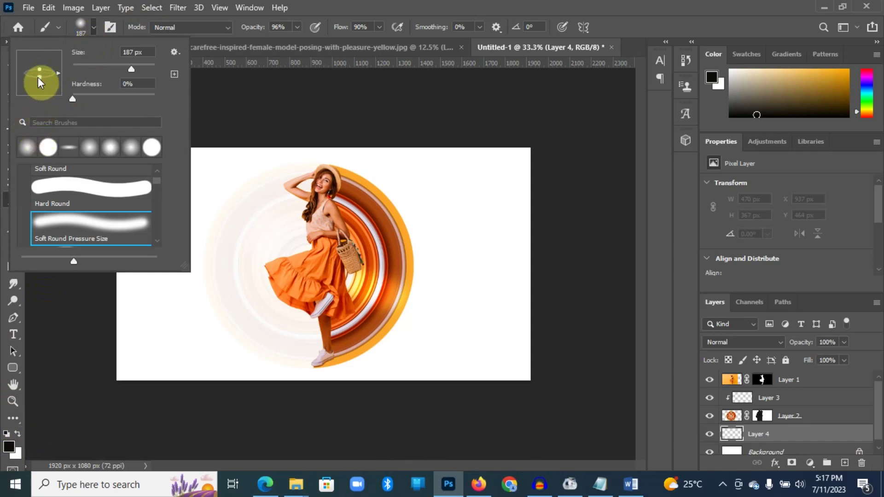
left_click_drag(37, 77, 38, 77)
left_click(305, 370)
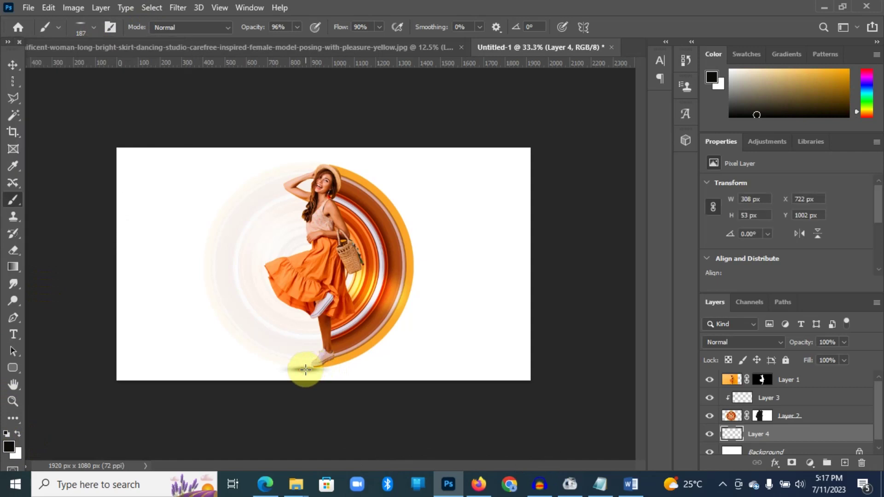
left_click_drag(306, 370, 319, 370)
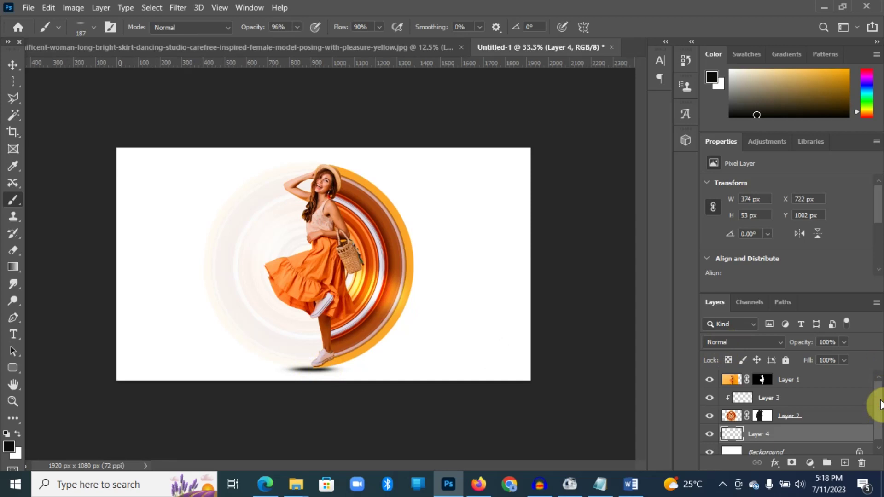
scroll(880, 411, "down", 1)
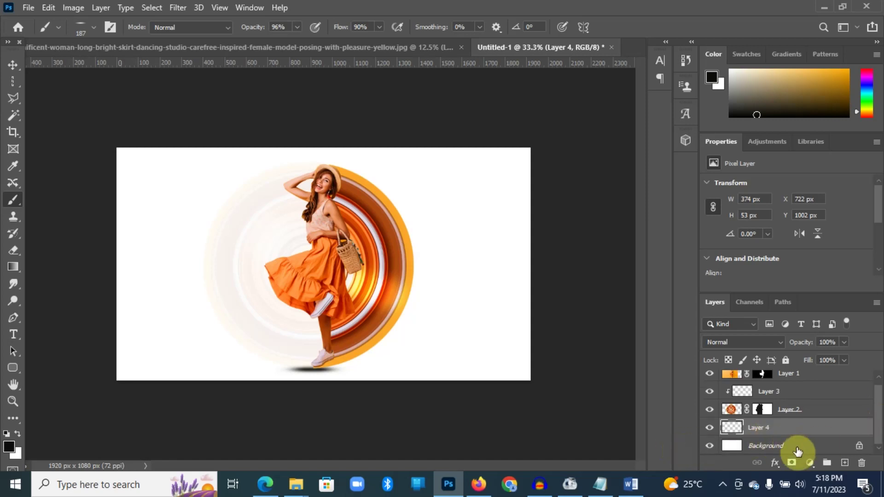
left_click(798, 449)
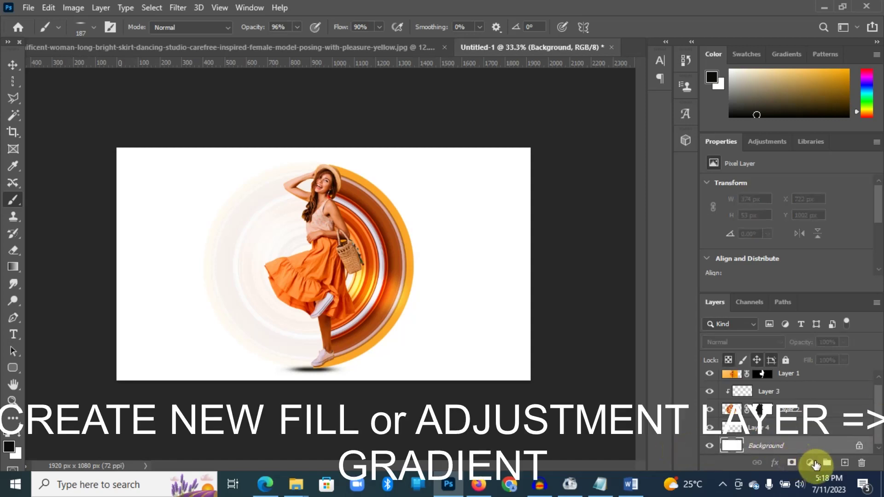
Add a Gradient Fill layer, load the Basics Foreground to Background preset and select its left stop
left_click(810, 463)
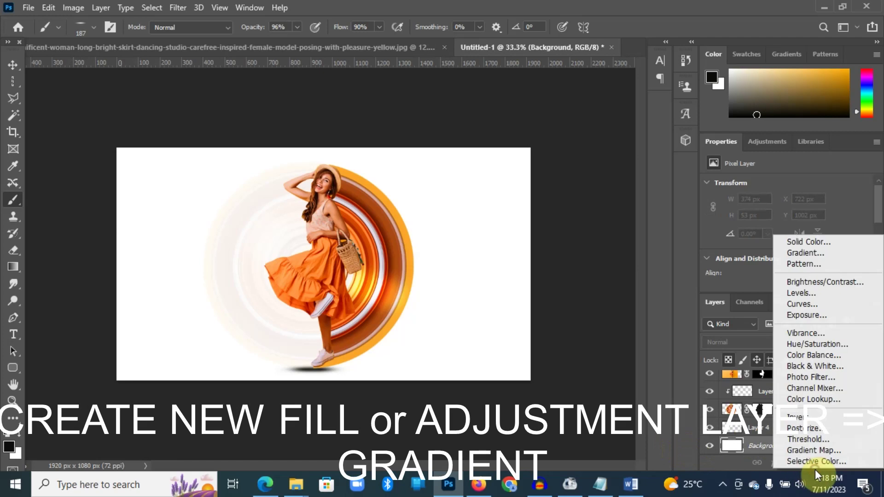
left_click(799, 254)
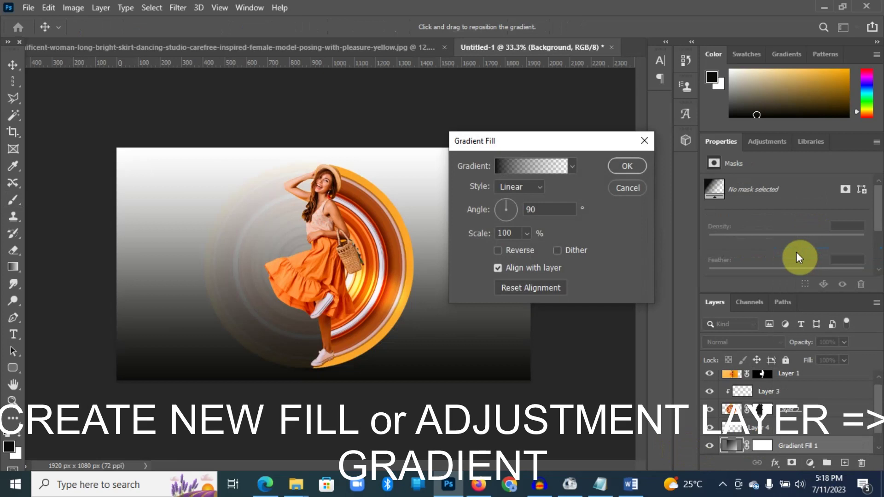
left_click(518, 167)
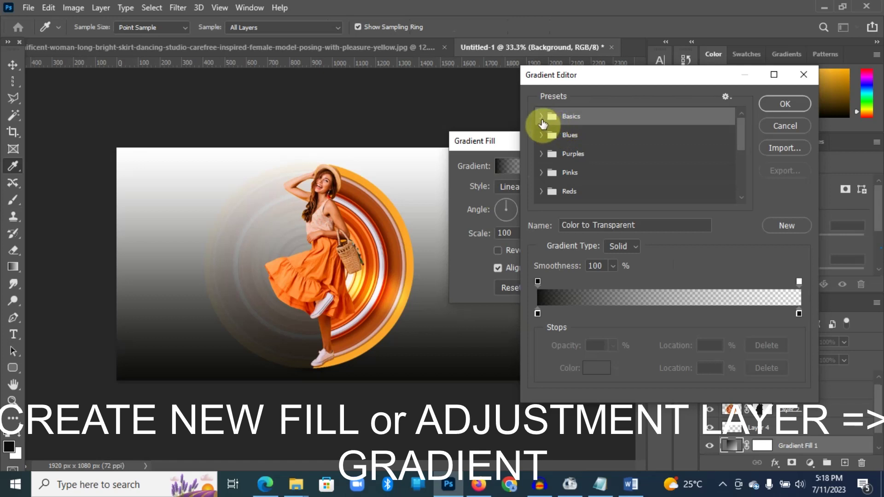
left_click(549, 119)
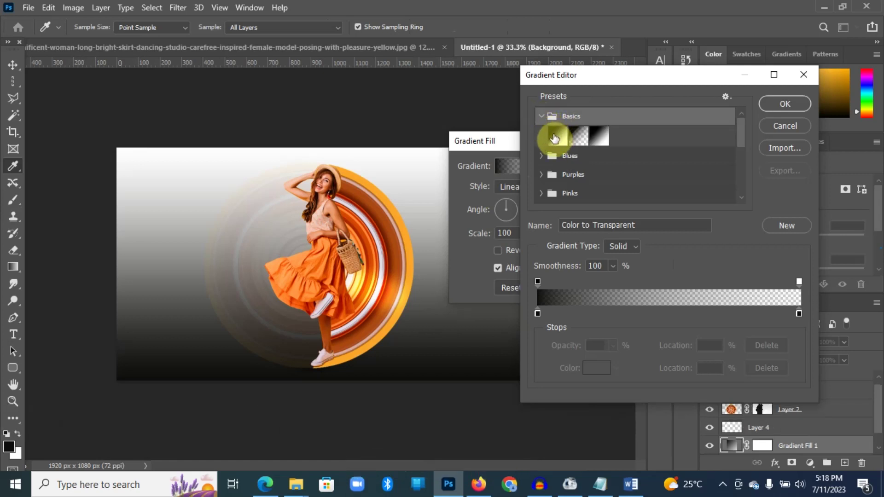
left_click(555, 138)
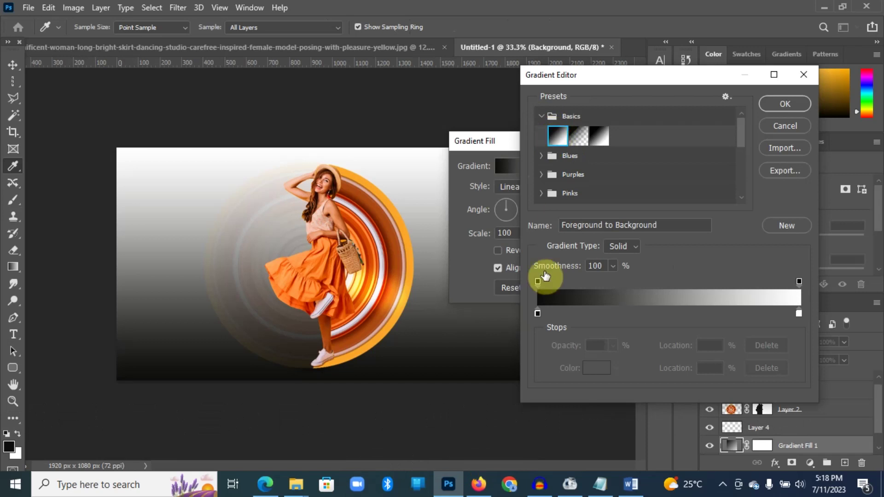
left_click(538, 314)
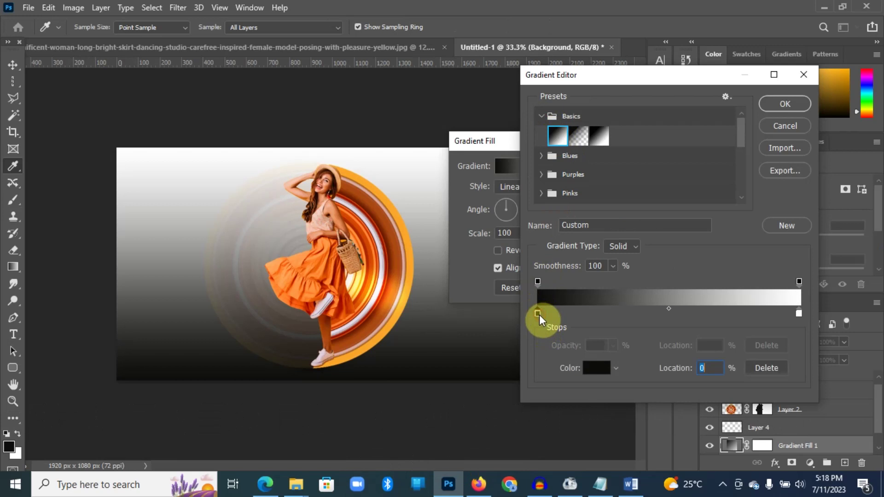
Set the gradient stops to pale yellow fff89e and dark brown 792708 by sampling the image
left_click(591, 371)
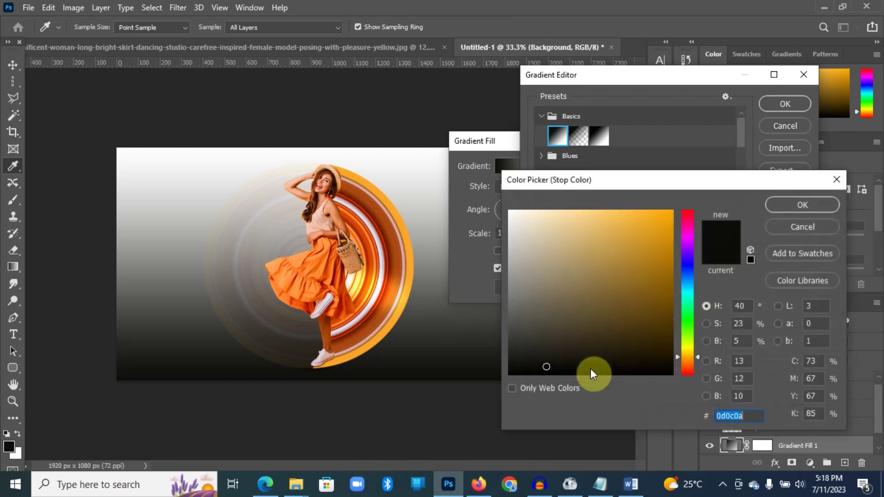
left_click(356, 283)
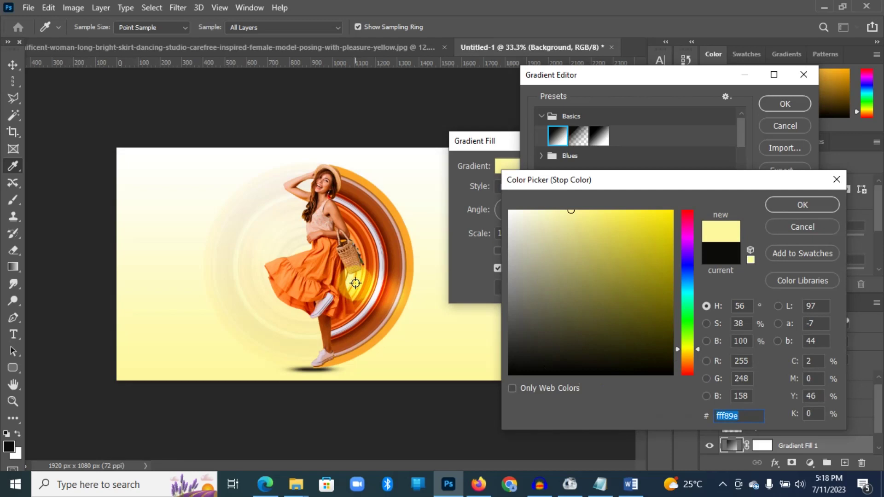
left_click(796, 200)
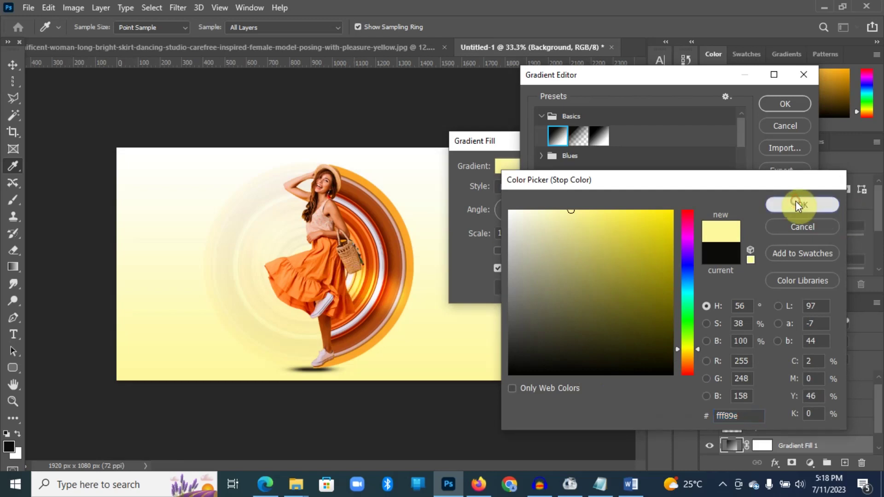
left_click(801, 313)
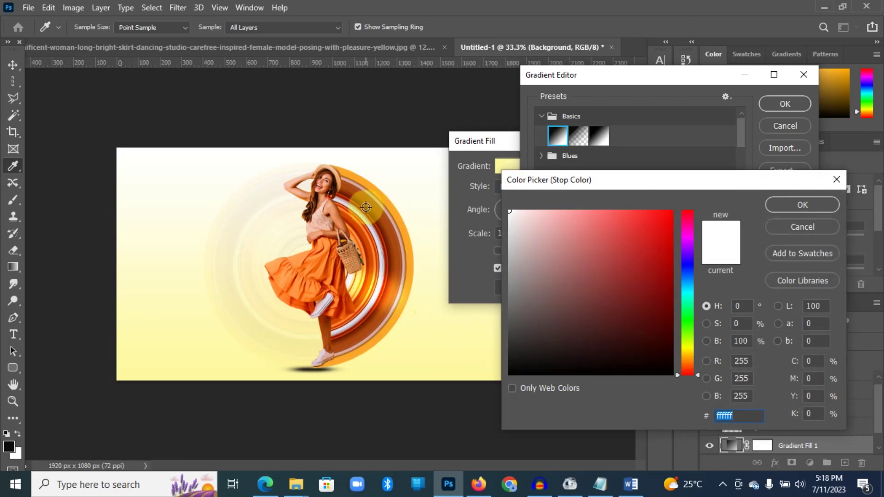
left_click(366, 208)
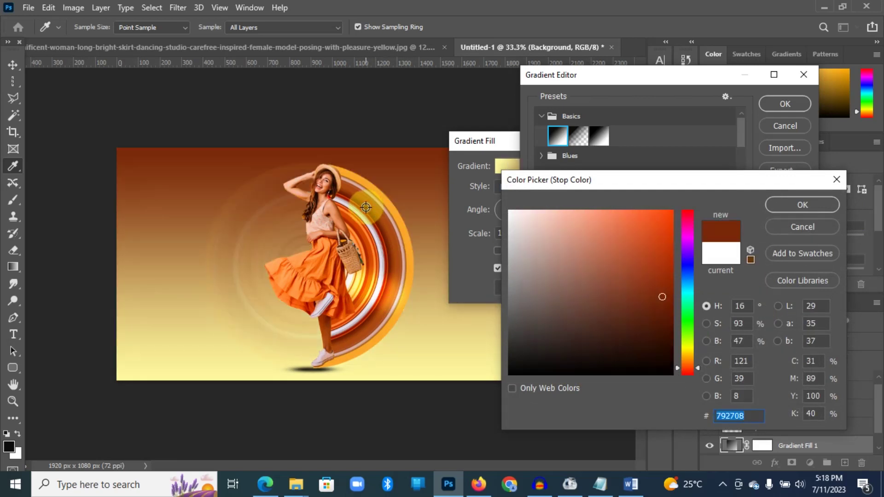
left_click(802, 203)
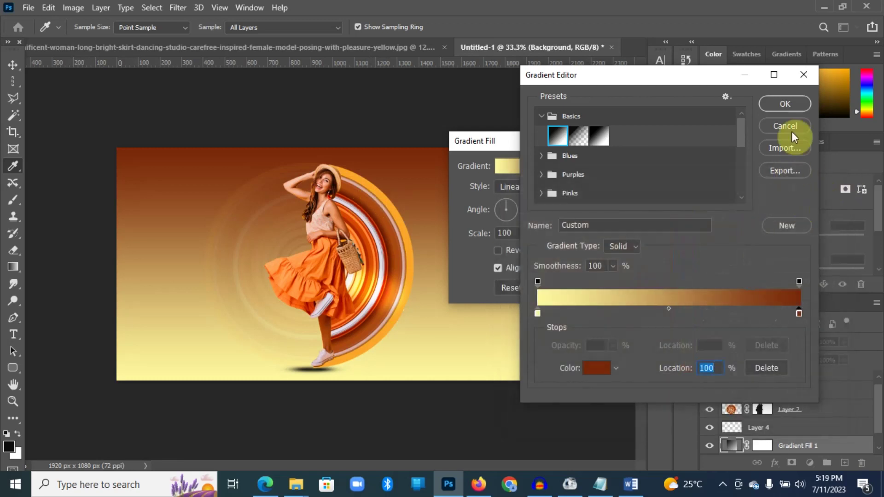
left_click(788, 105)
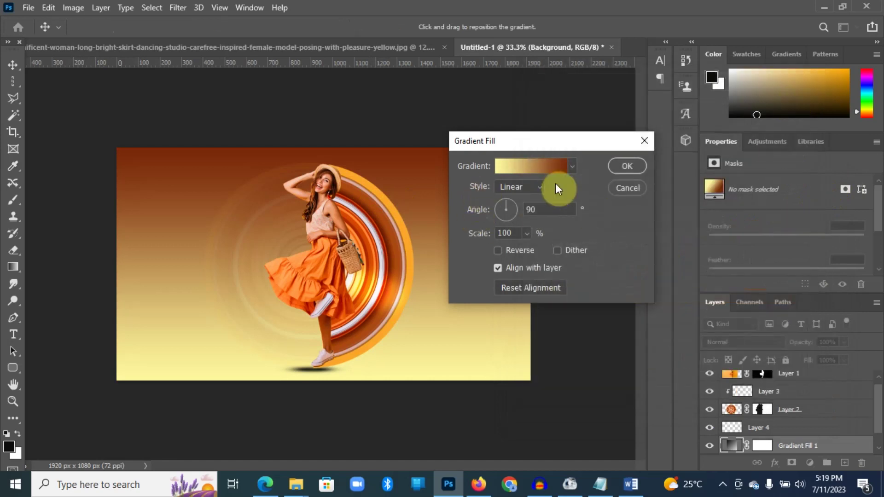
Change the gradient style to Radial and apply the fill
left_click(537, 189)
left_click(525, 212)
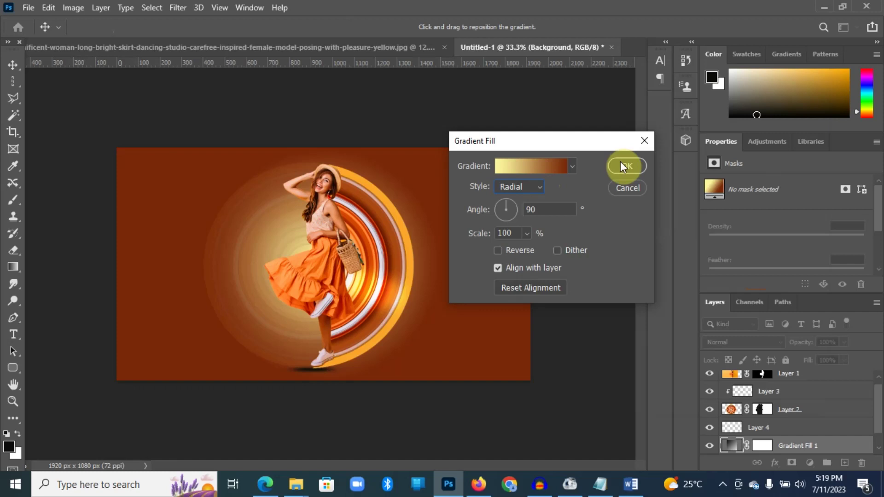
left_click(621, 164)
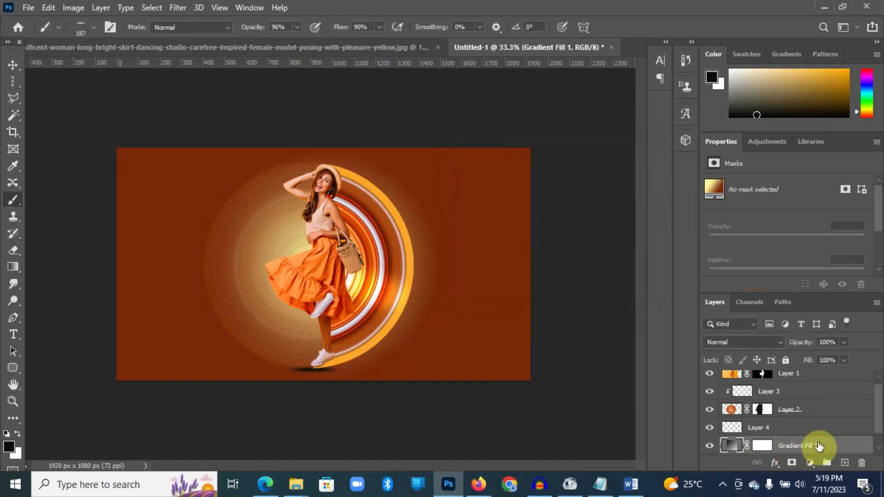
With Layer 1 selected, stamp all visible layers into a new merged Layer 5 using Ctrl+Shift+Alt+E
left_click_drag(882, 405, 882, 425)
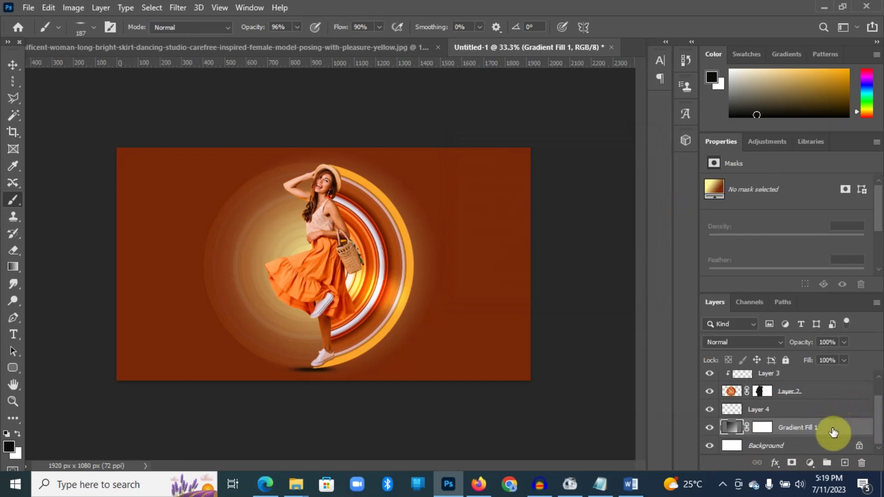
left_click_drag(878, 414, 877, 387)
left_click(827, 382)
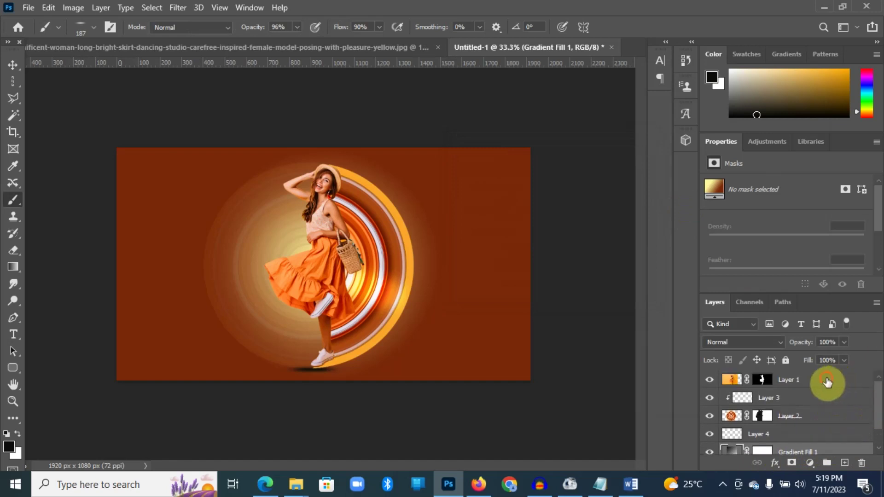
key("ctrl+shift+alt+e")
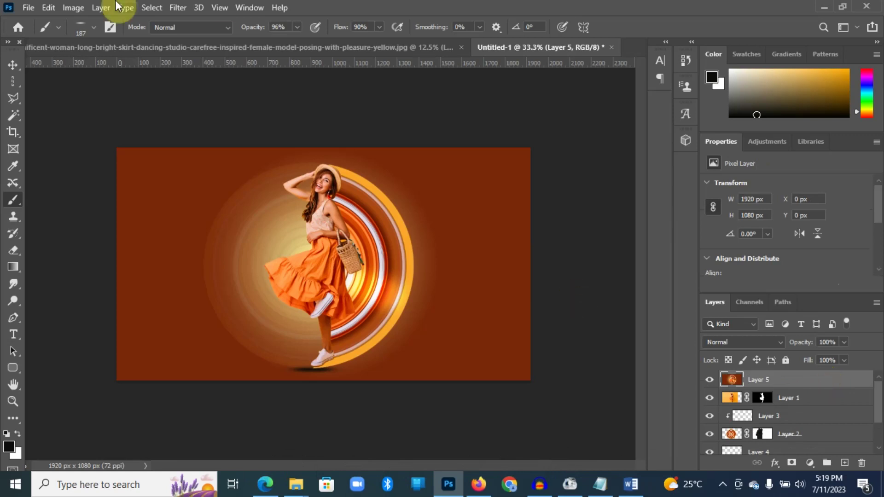
In the Camera Raw Filter, set Temperature +51, Tint +6 and Exposure −0.10
left_click(177, 8)
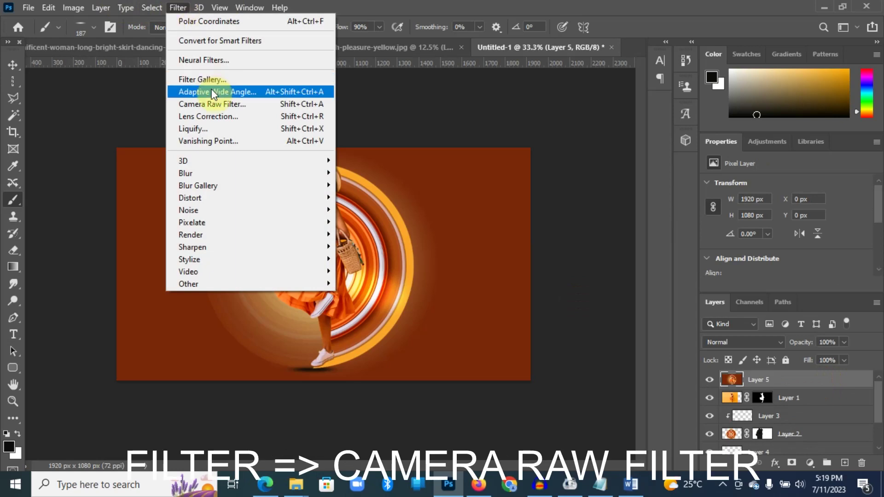
left_click(208, 105)
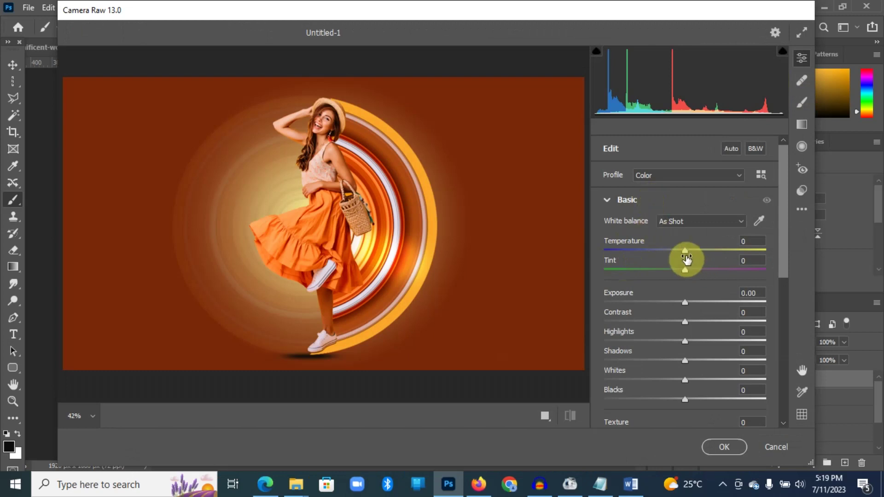
left_click_drag(685, 251, 696, 270)
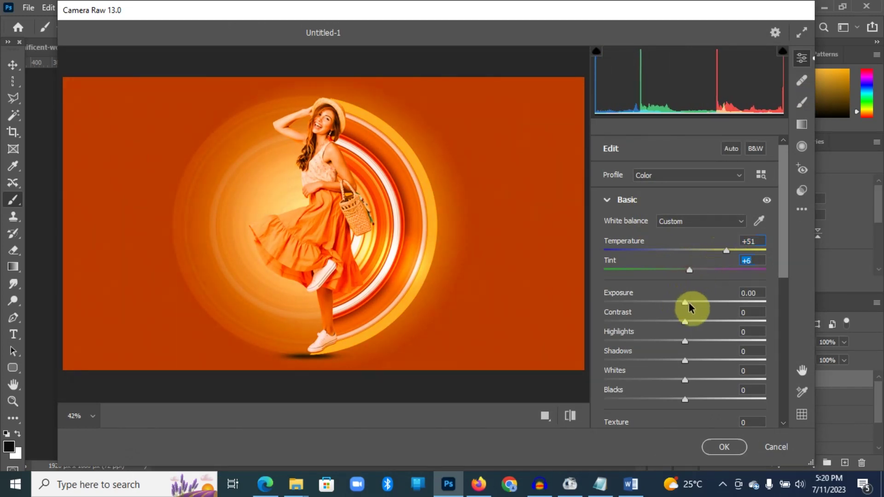
mouse_move(687, 304)
left_mouse_down()
mouse_move(703, 303)
mouse_move(685, 305)
left_mouse_up()
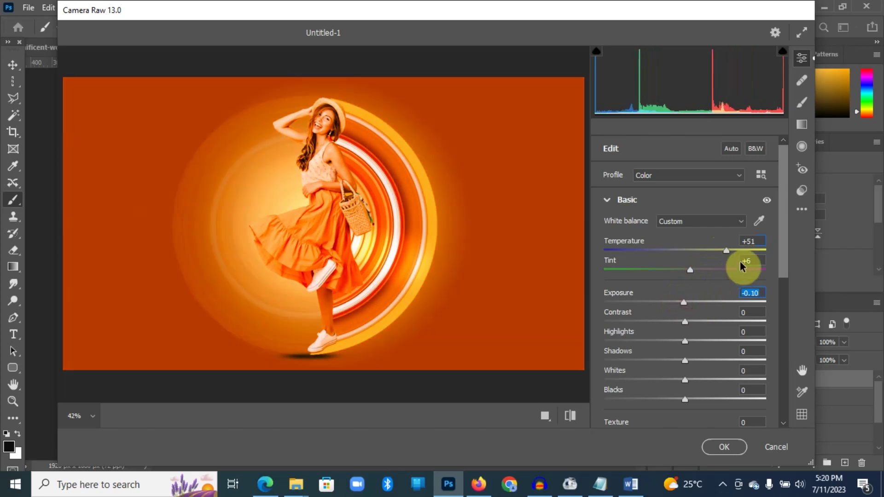
left_click_drag(784, 259, 791, 313)
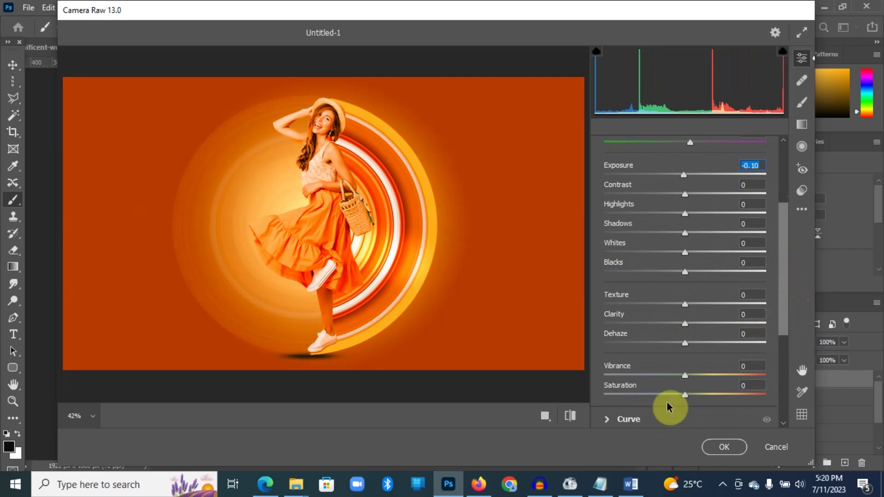
Set Vibrance +9, Saturation −5 and Clarity +51 in Camera Raw, then apply the grade
left_click_drag(685, 396, 695, 365)
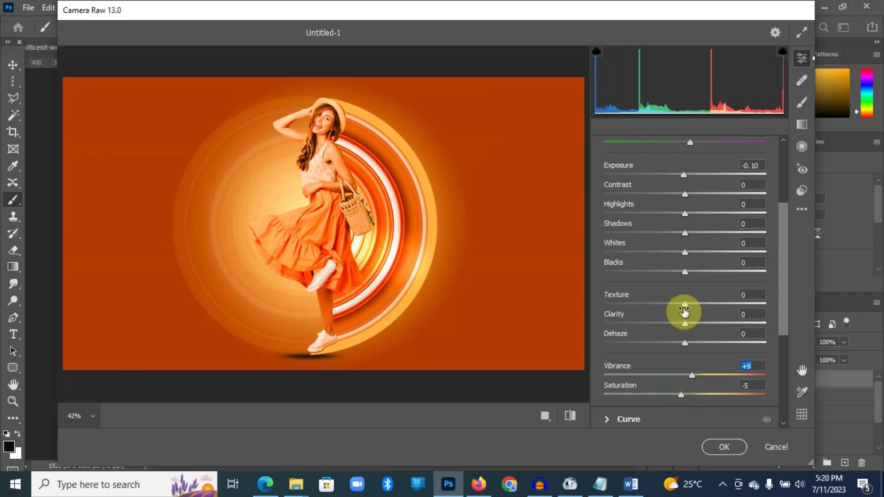
left_click(686, 324)
left_click_drag(686, 328, 728, 324)
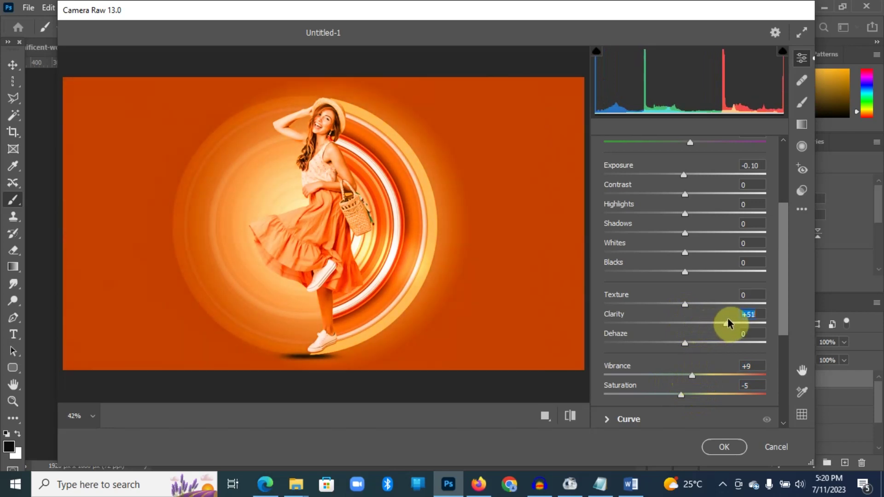
left_click(724, 446)
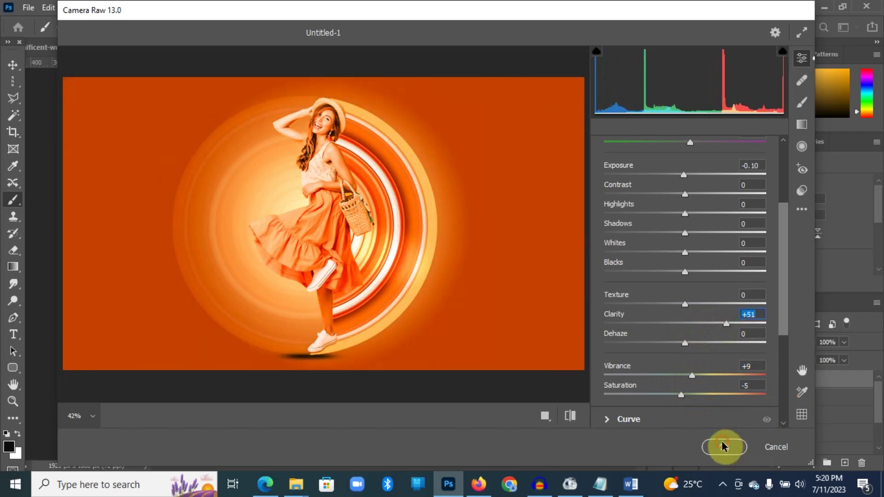